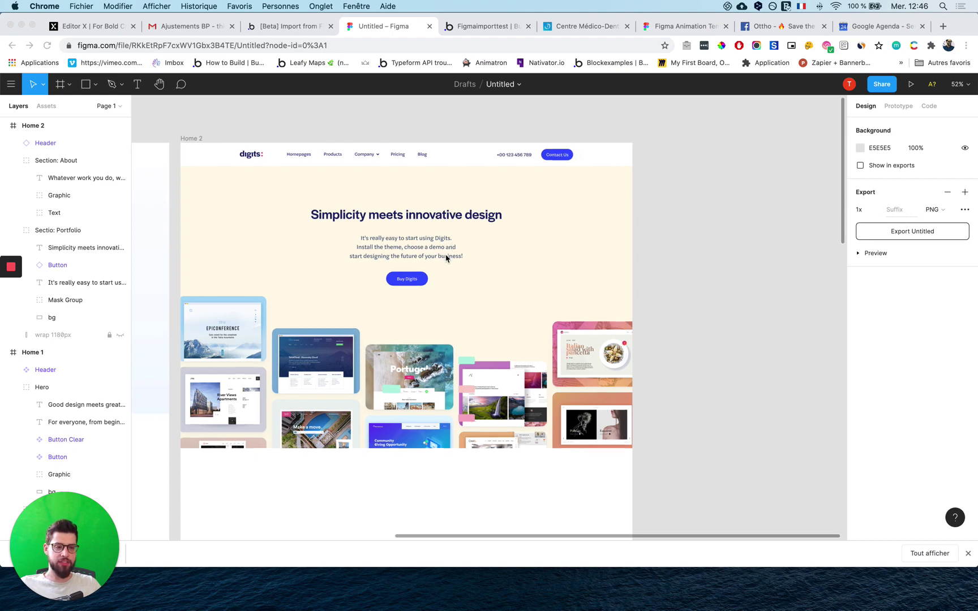
pyautogui.scroll(-2, 447, 256)
pyautogui.scroll(2, 447, 256)
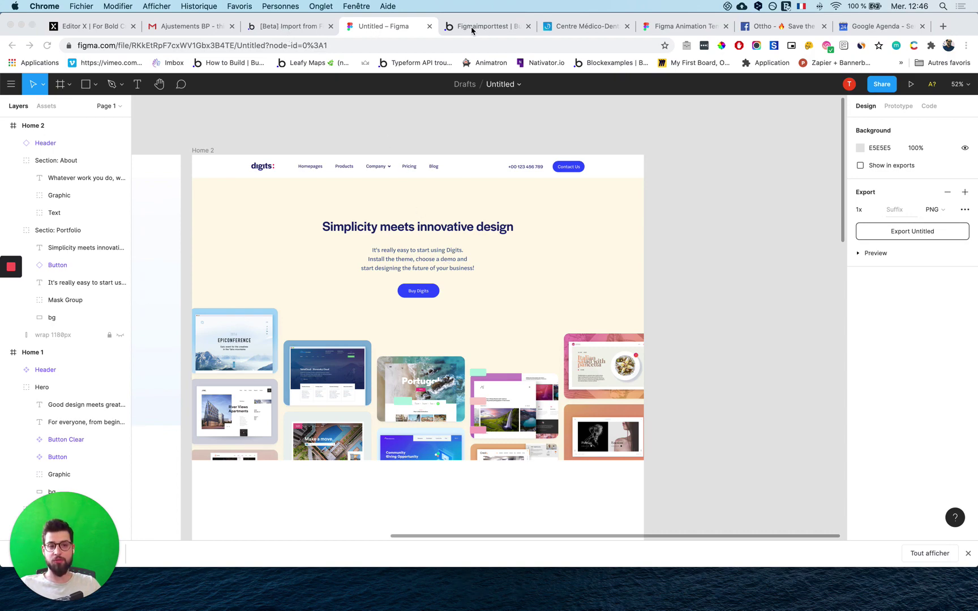
# Step: Open the Bubble Manual's Import from Figma page and read how to import a Figma file and find the API key
pyautogui.click(286, 26)
pyautogui.scroll(-1, 425, 272)
pyautogui.scroll(10, 424, 271)
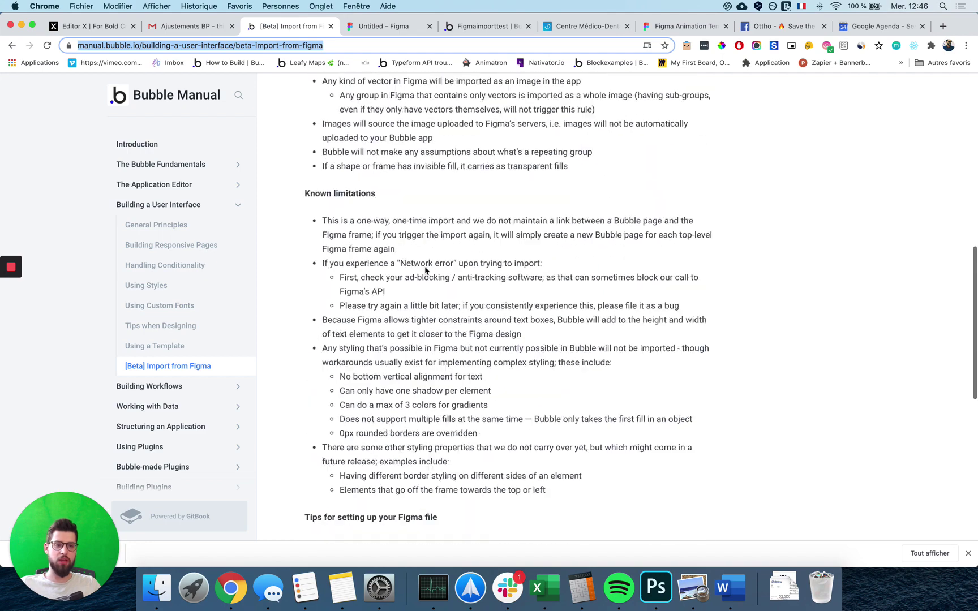
pyautogui.scroll(5, 424, 268)
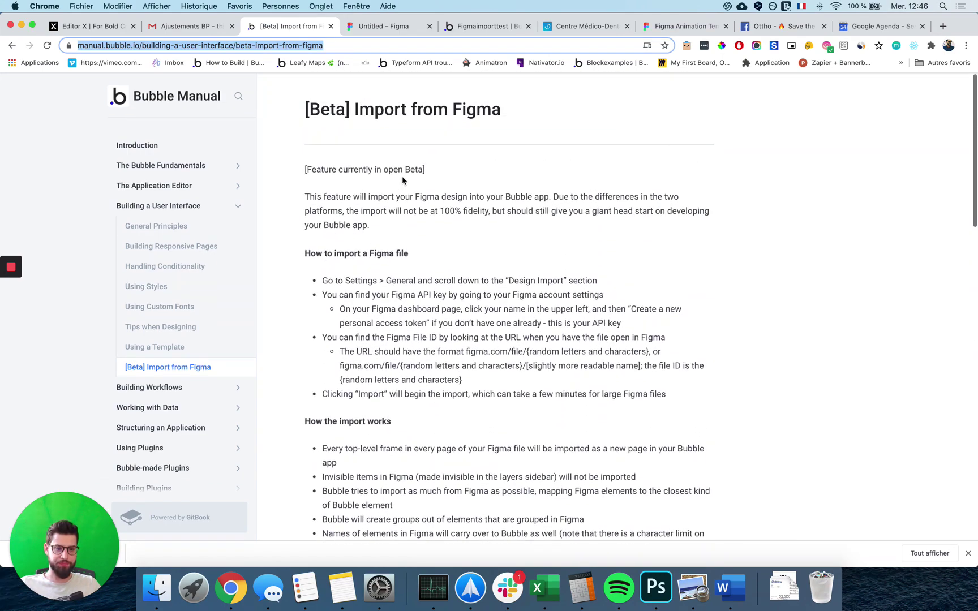
pyautogui.scroll(-1, 390, 180)
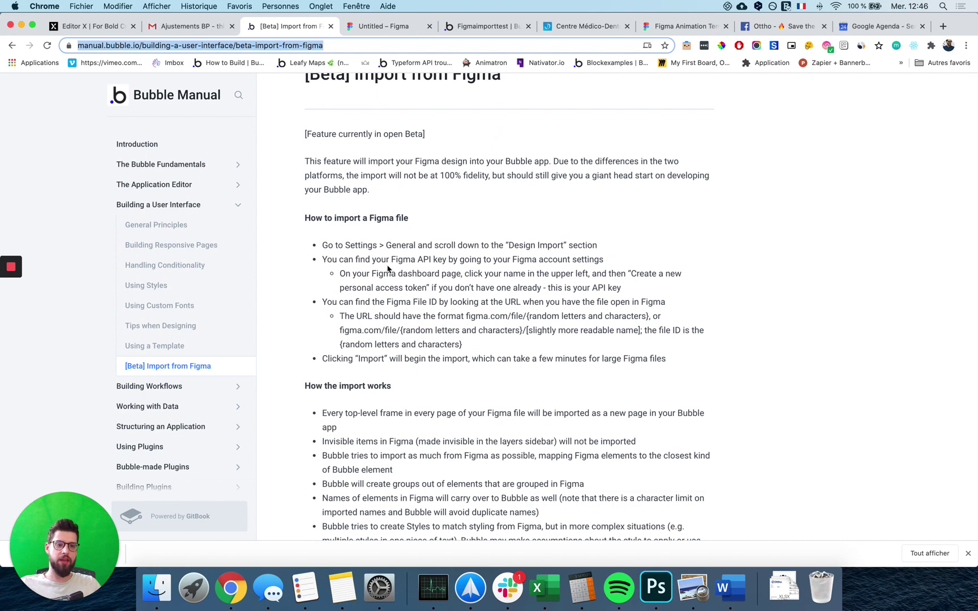
pyautogui.moveTo(389, 260); pyautogui.dragTo(445, 261)
# Step: Go from the Figma design to the account settings and revoke the bubble1 personal access token
pyautogui.click(391, 30)
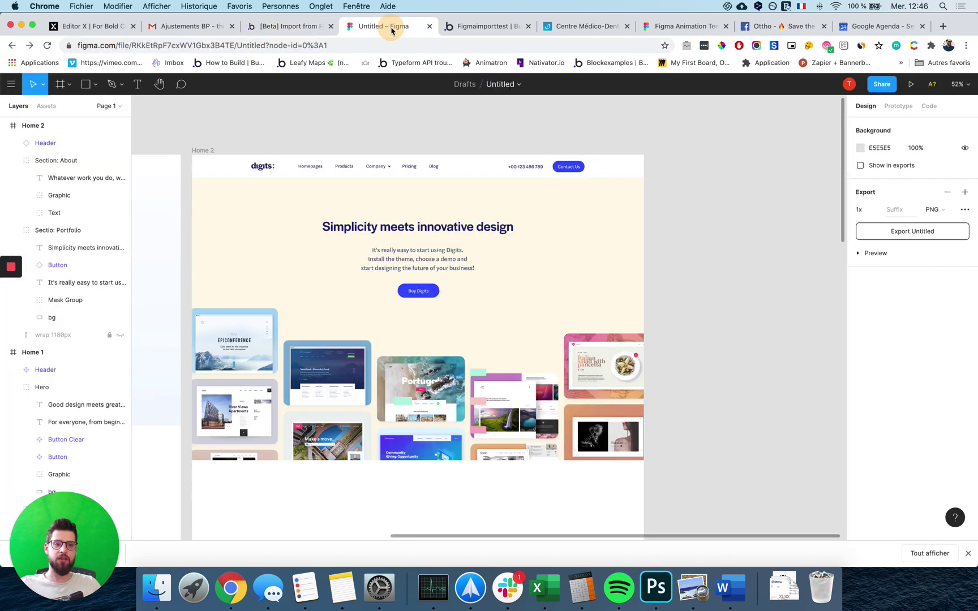
pyautogui.click(11, 84)
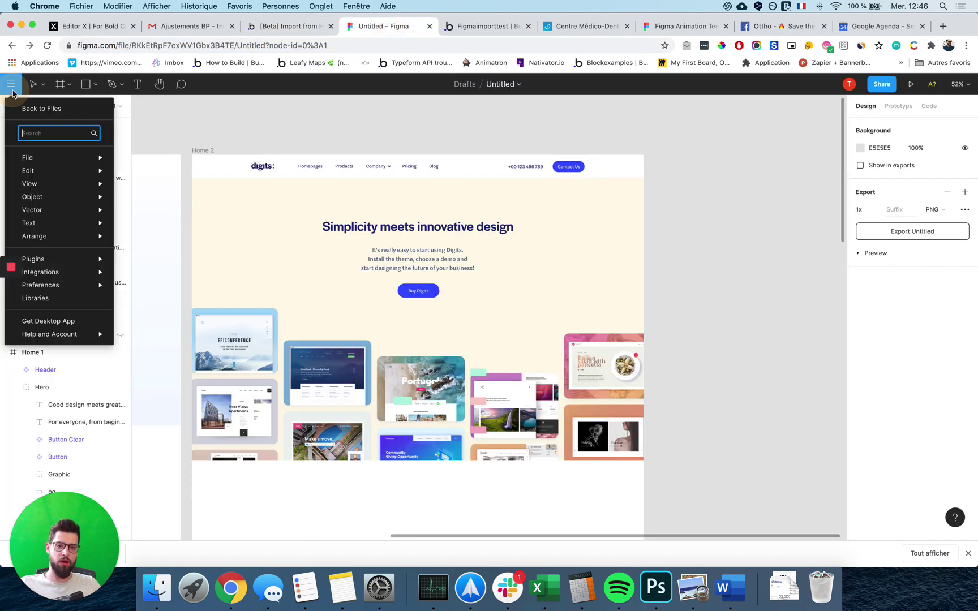
pyautogui.click(34, 111)
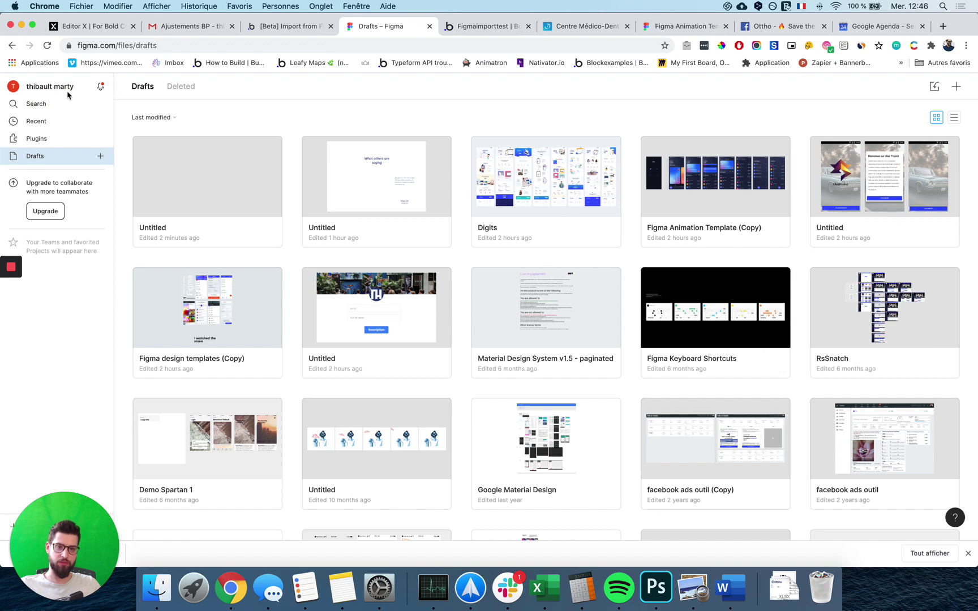
pyautogui.click(54, 88)
pyautogui.scroll(-5, 212, 304)
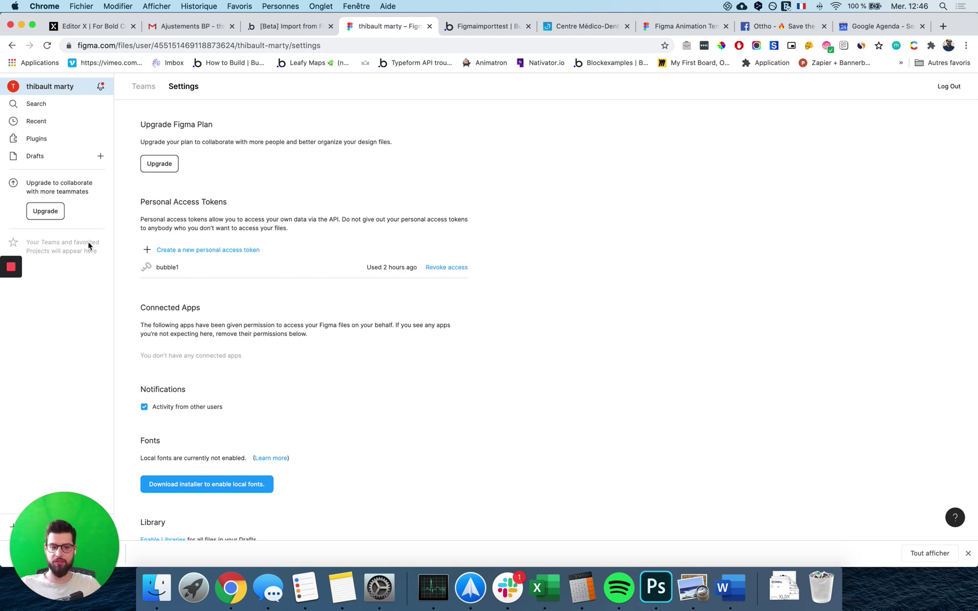
pyautogui.click(456, 268)
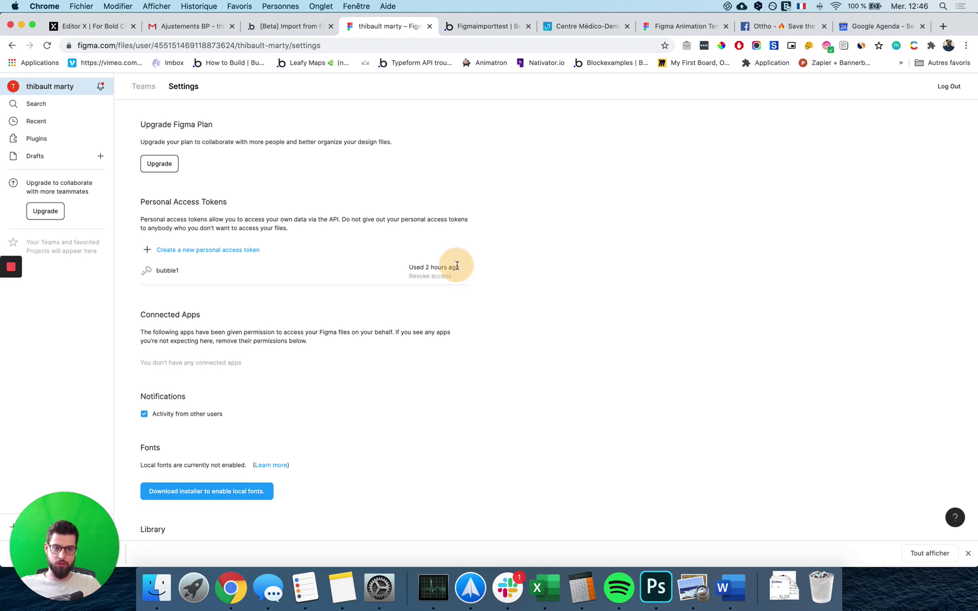
# Step: Create a personal access token named buuble2 and copy it
pyautogui.click(203, 252)
pyautogui.write('buuble')
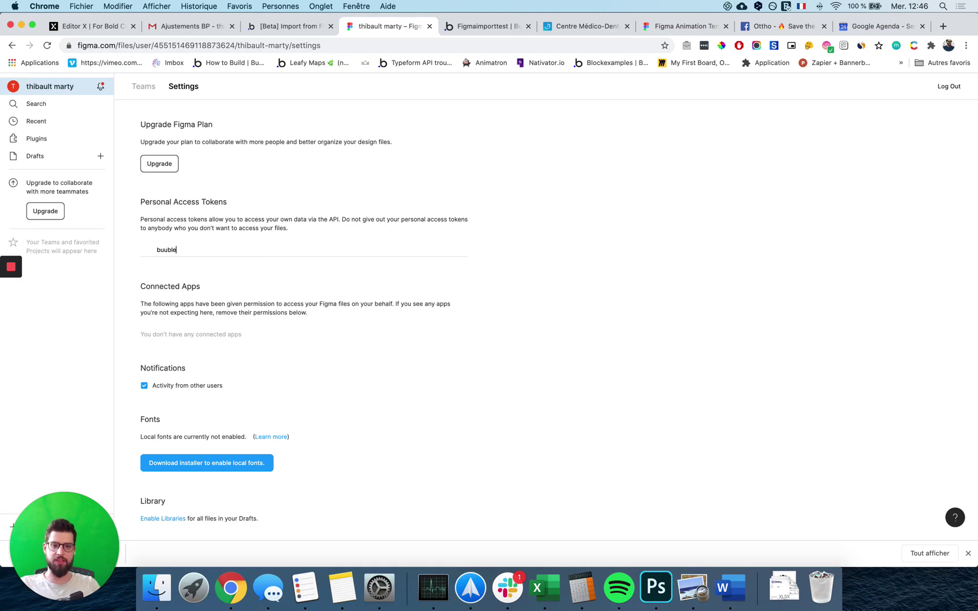
pyautogui.press('Escape')
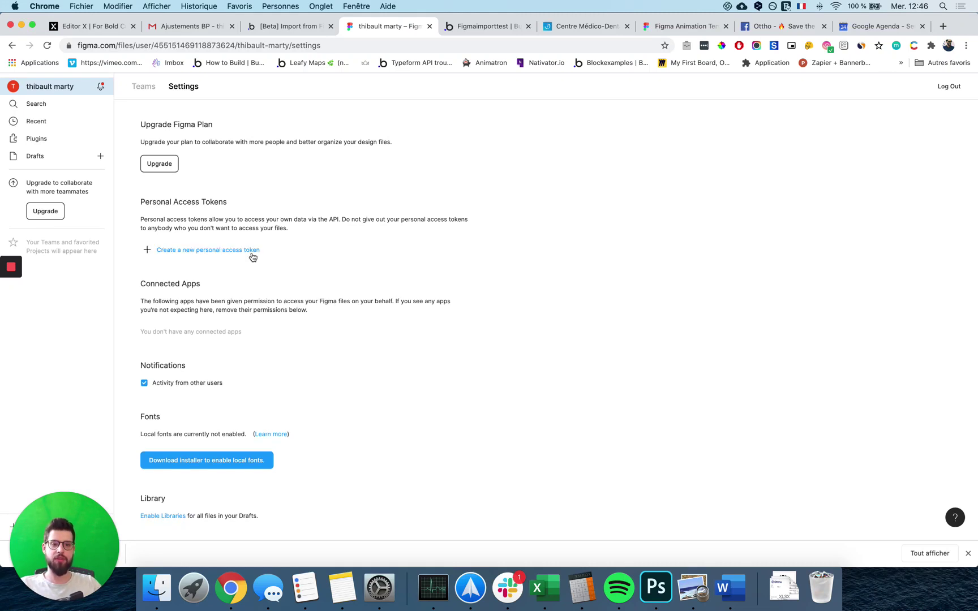
pyautogui.moveTo(390, 294); pyautogui.dragTo(147, 293)
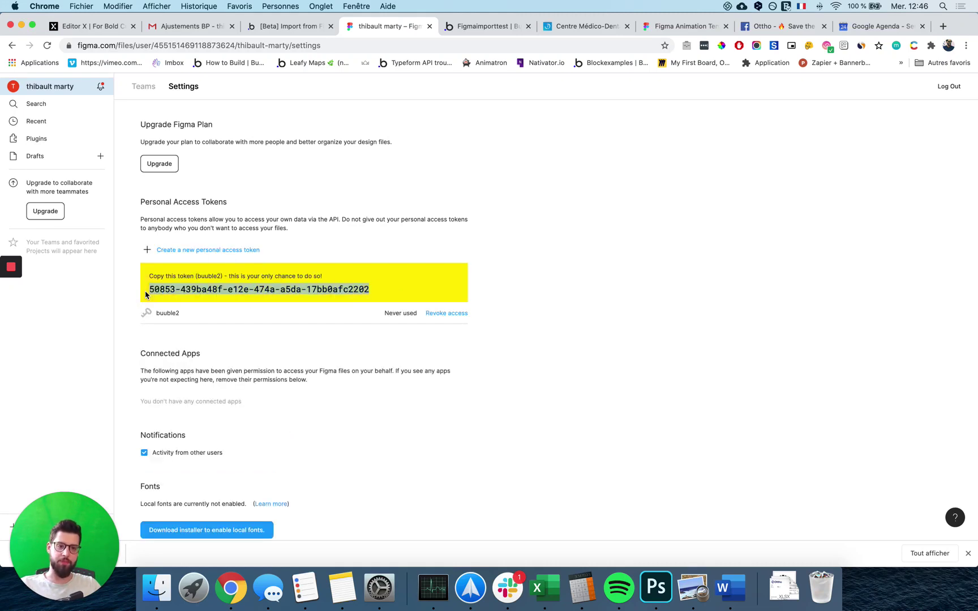
# Step: Switch to the Figmaimporttest app in the Bubble editor and check its list of pages
pyautogui.click(482, 26)
pyautogui.click(25, 106)
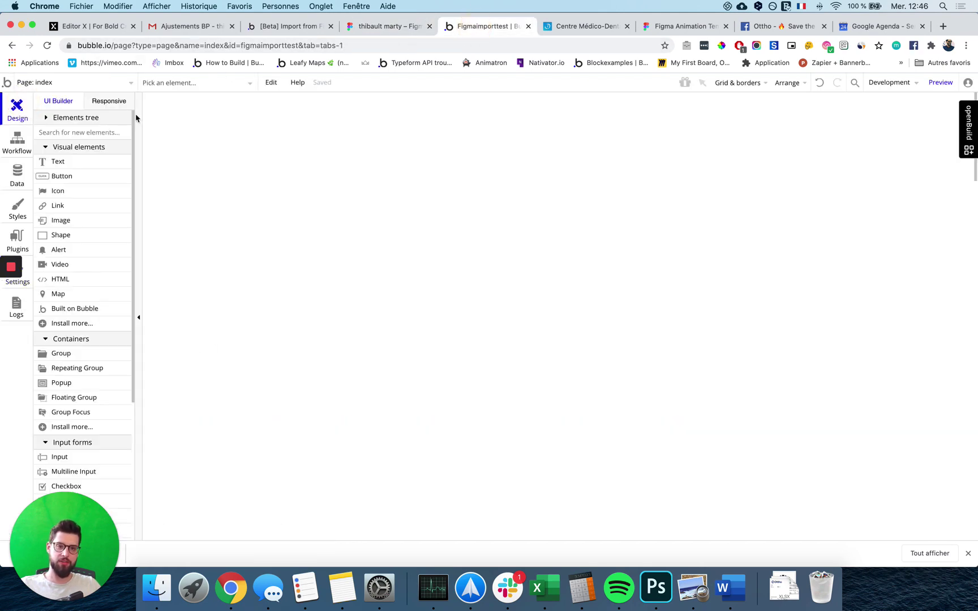
pyautogui.click(112, 86)
pyautogui.click(432, 256)
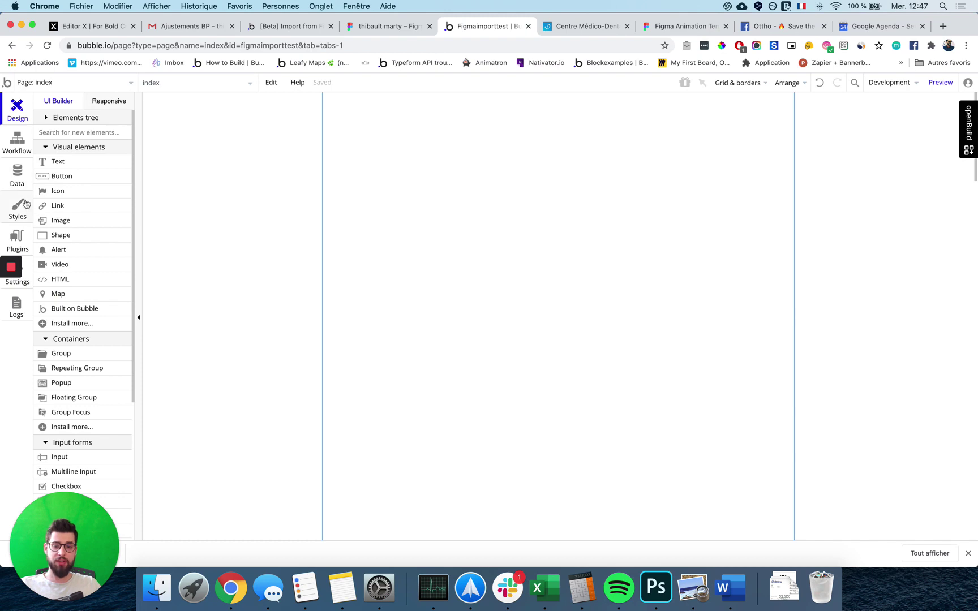
# Step: Paste the Figma access token as the API key in the Design Import section of the app's general settings
pyautogui.click(18, 276)
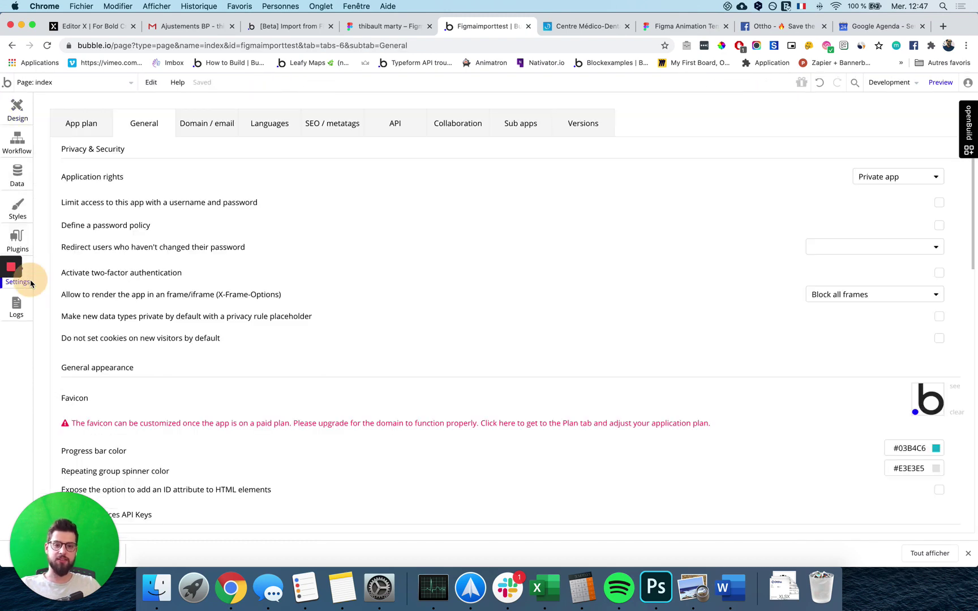
pyautogui.click(62, 123)
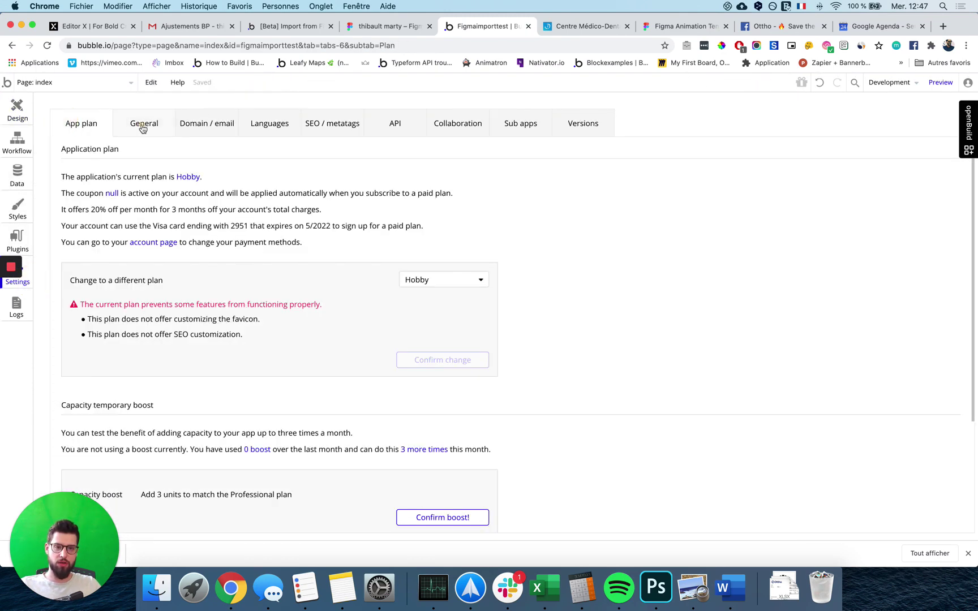
pyautogui.click(197, 123)
pyautogui.click(145, 125)
pyautogui.scroll(-15, 192, 334)
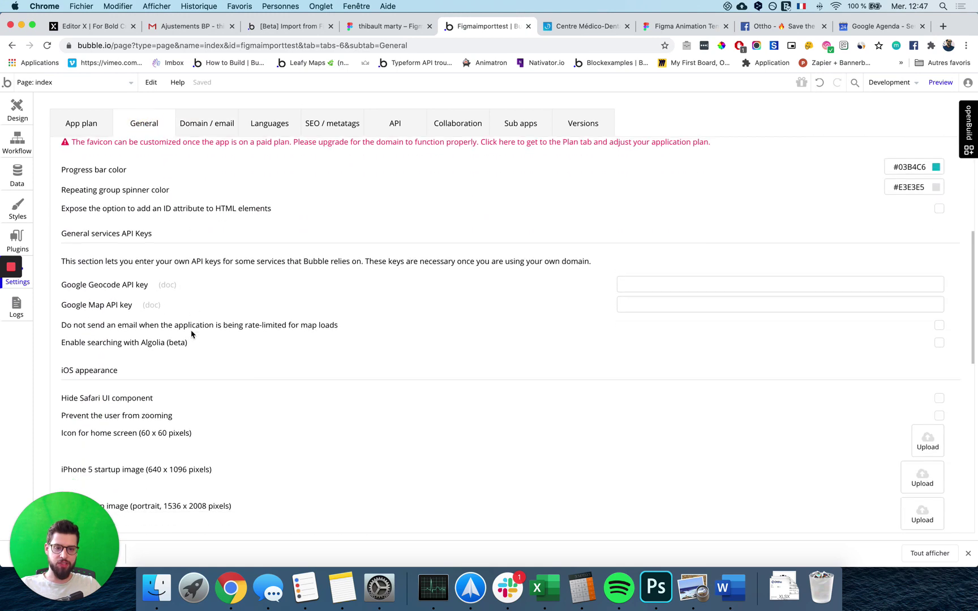
pyautogui.click(67, 544)
pyautogui.moveTo(66, 545); pyautogui.dragTo(916, 484)
pyautogui.scroll(-10, 272, 448)
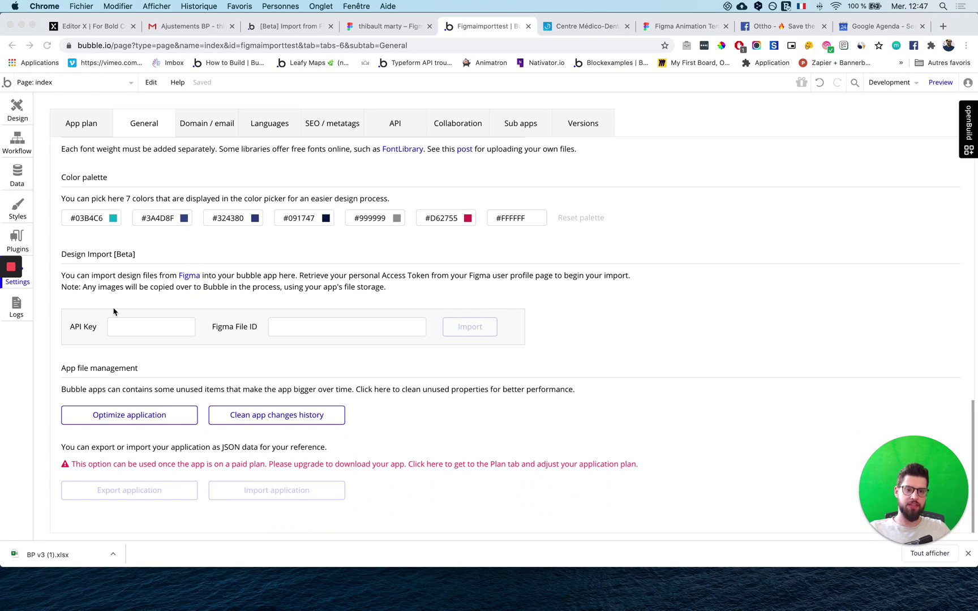
pyautogui.click(145, 326)
pyautogui.press('super+v')
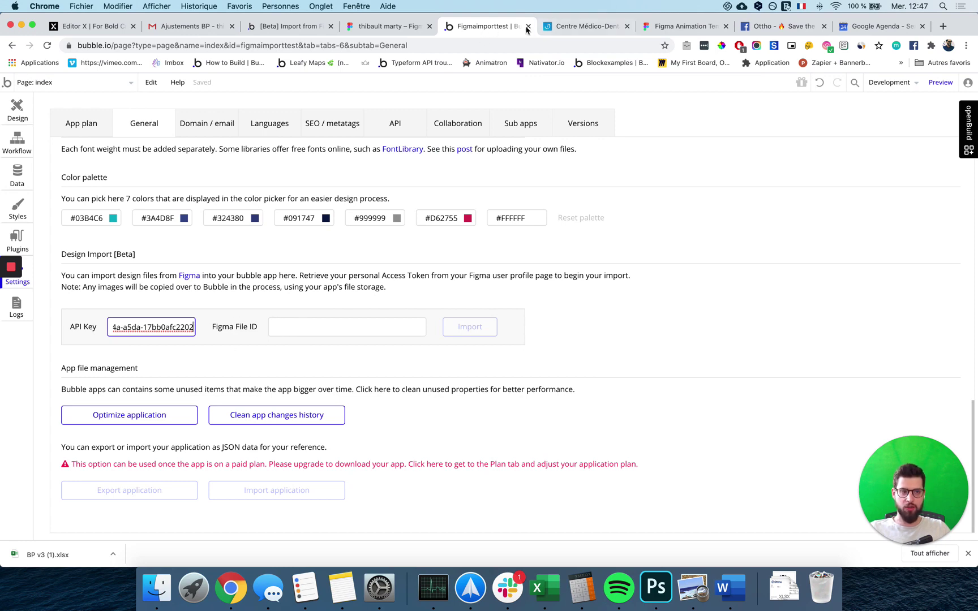
# Step: Switch back to Figma and open the most recently edited Untitled draft from the drafts list
pyautogui.click(404, 28)
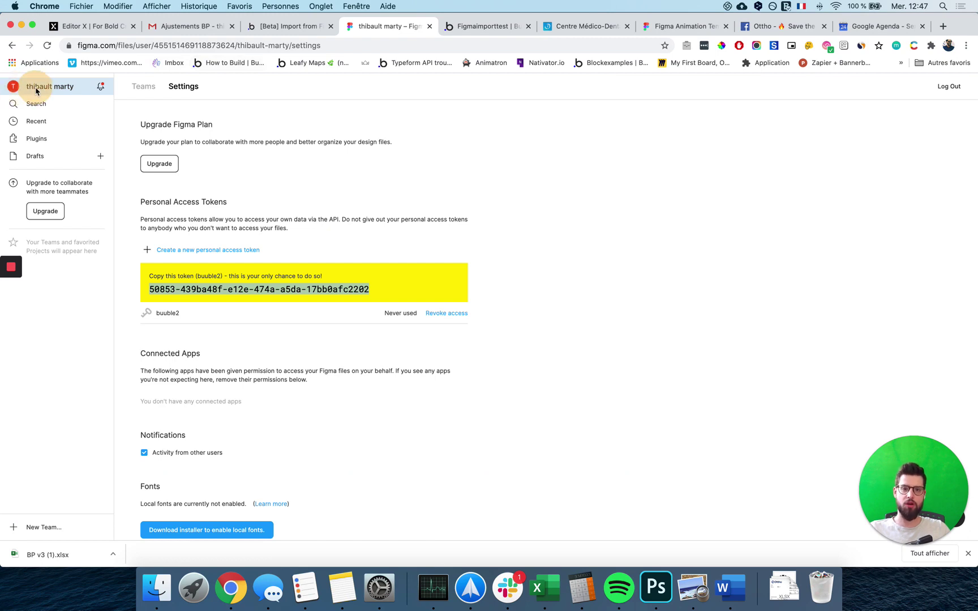
pyautogui.click(11, 46)
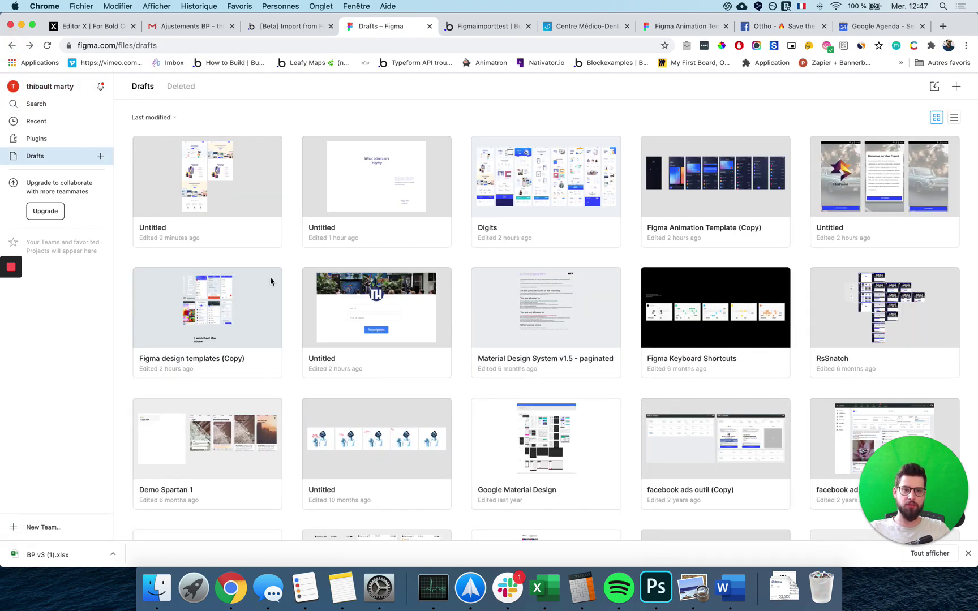
pyautogui.click(208, 180)
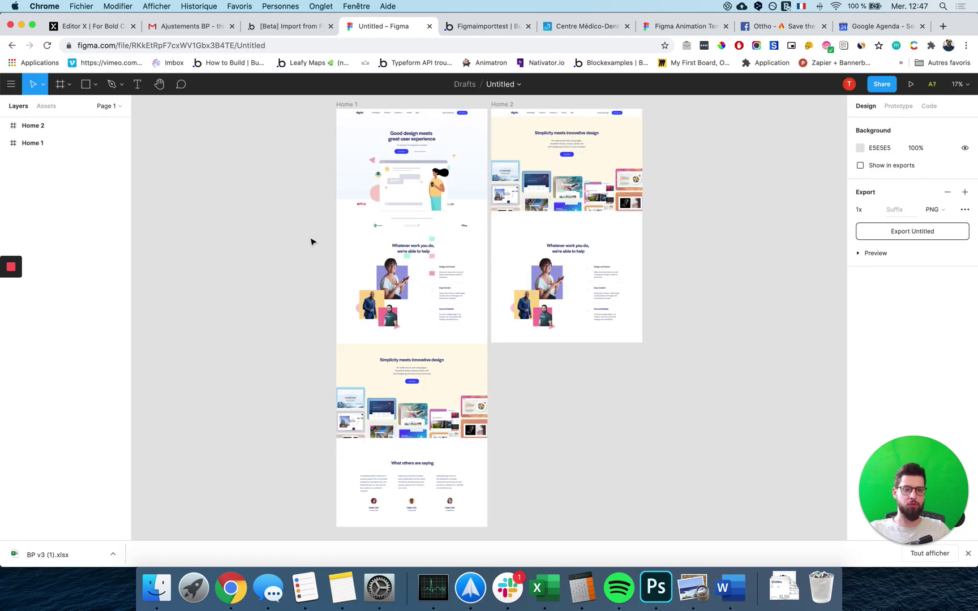
# Step: Examine the Home 1 and Home 2 frames on the canvas and in the layer list
pyautogui.scroll(5, 438, 205)
pyautogui.scroll(3, 461, 161)
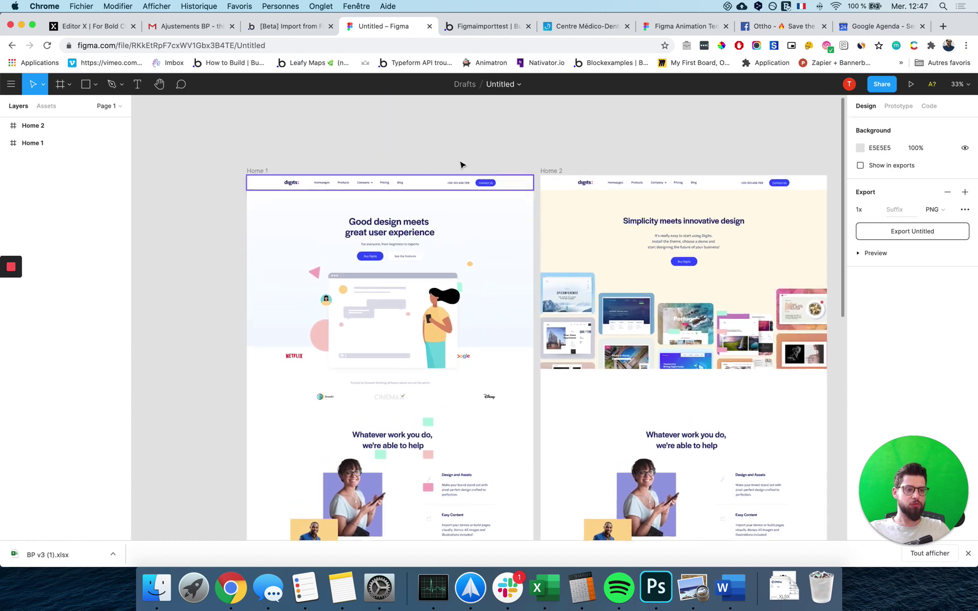
pyautogui.scroll(-3, 695, 291)
pyautogui.hscroll(1, 696, 291)
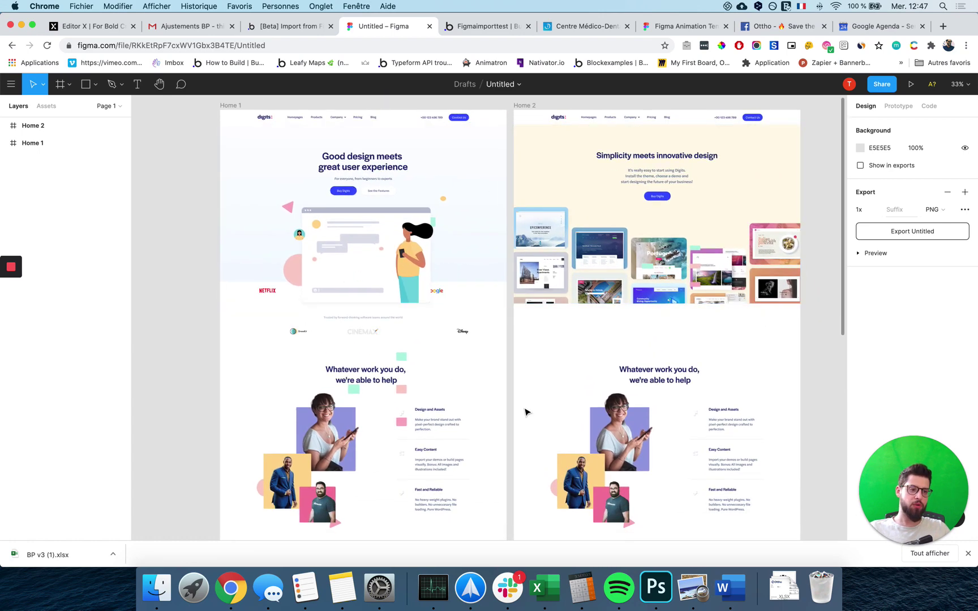
pyautogui.scroll(-5, 441, 366)
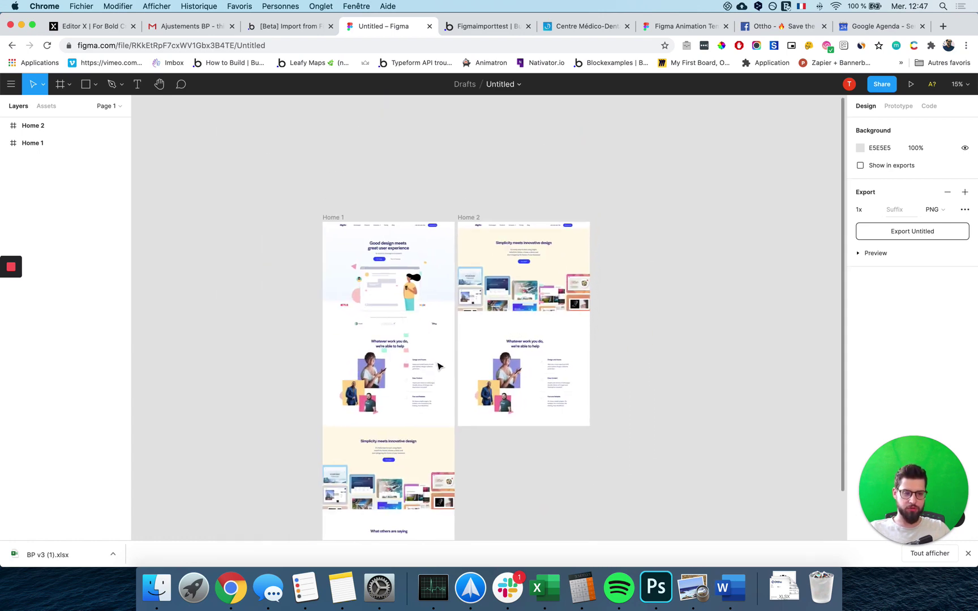
pyautogui.click(35, 127)
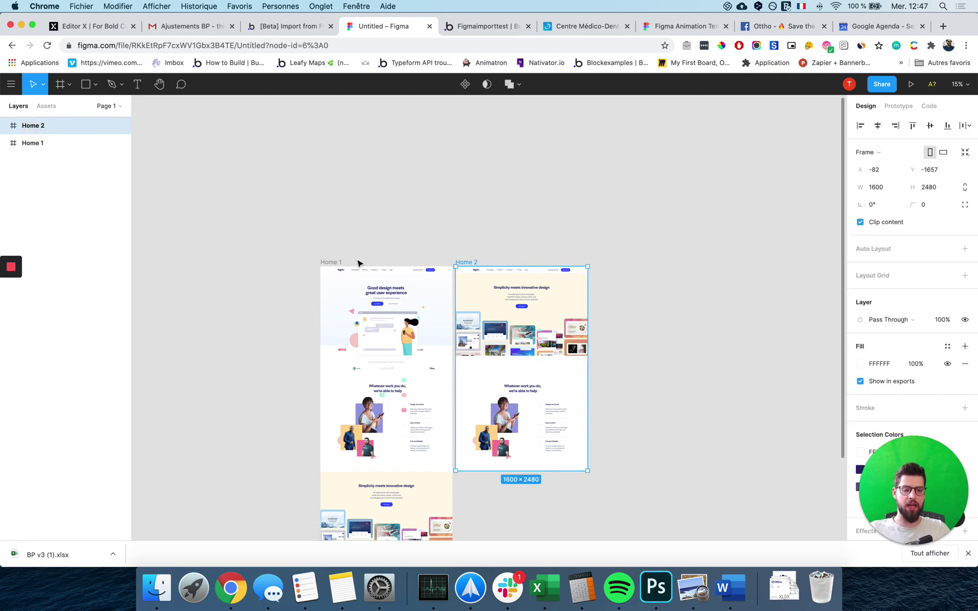
pyautogui.click(34, 142)
pyautogui.click(32, 125)
# Step: Add a new frame beside Home 2 using the 1440×1024 Desktop preset
pyautogui.click(69, 84)
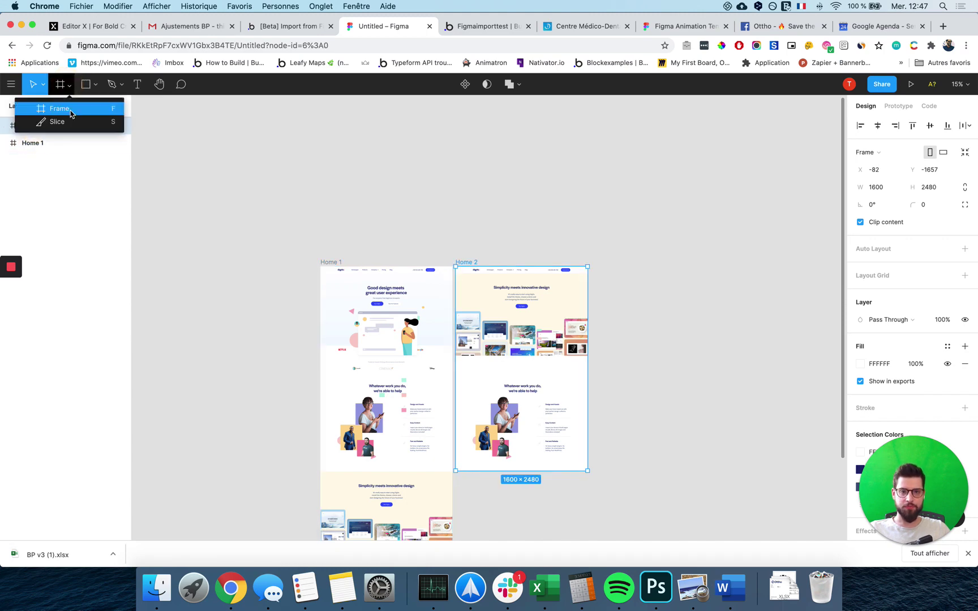
pyautogui.click(70, 114)
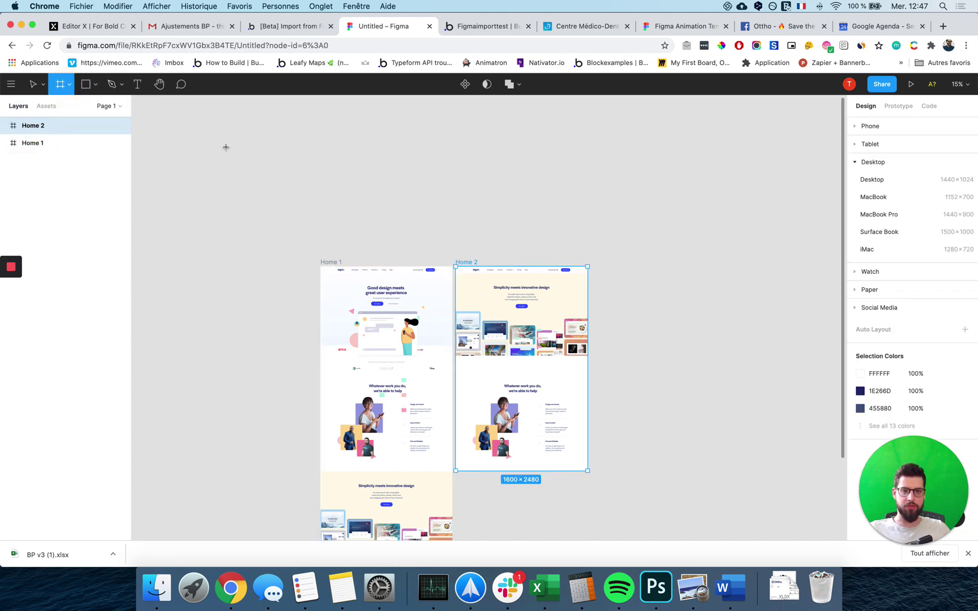
pyautogui.click(69, 84)
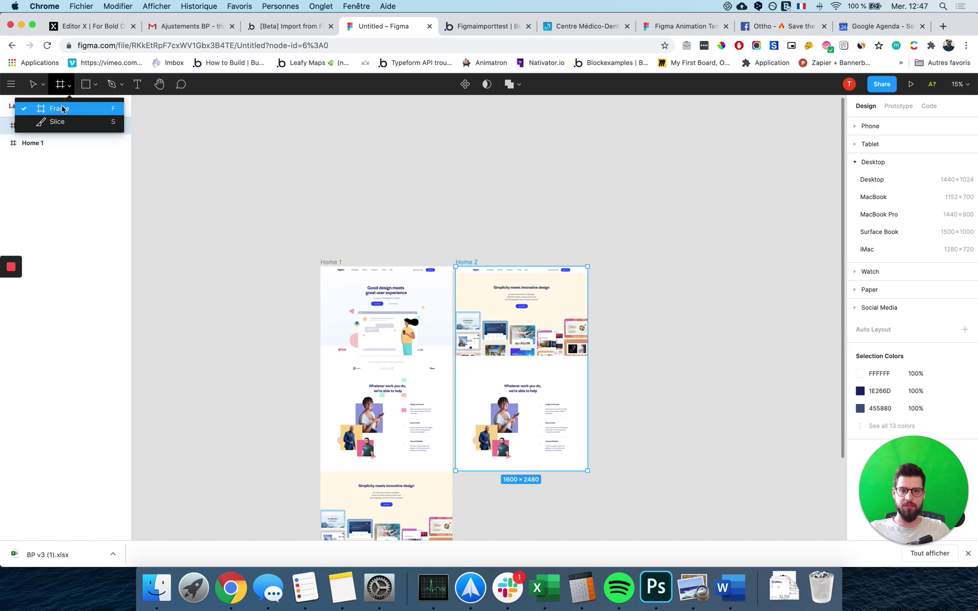
pyautogui.click(870, 165)
pyautogui.click(869, 166)
pyautogui.click(874, 181)
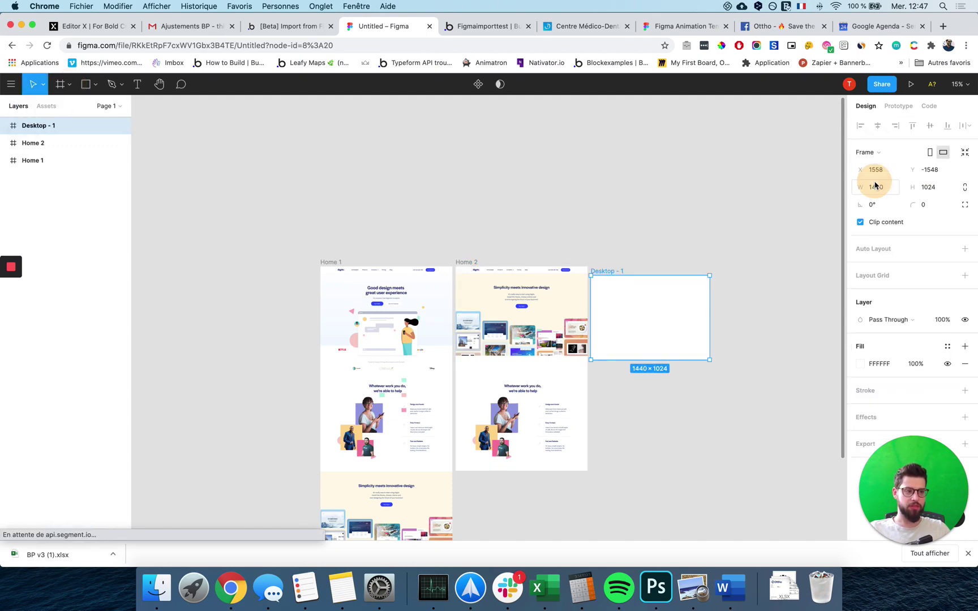
# Step: Delete the empty Desktop frame next to Home 2
pyautogui.click(641, 328)
pyautogui.click(653, 323)
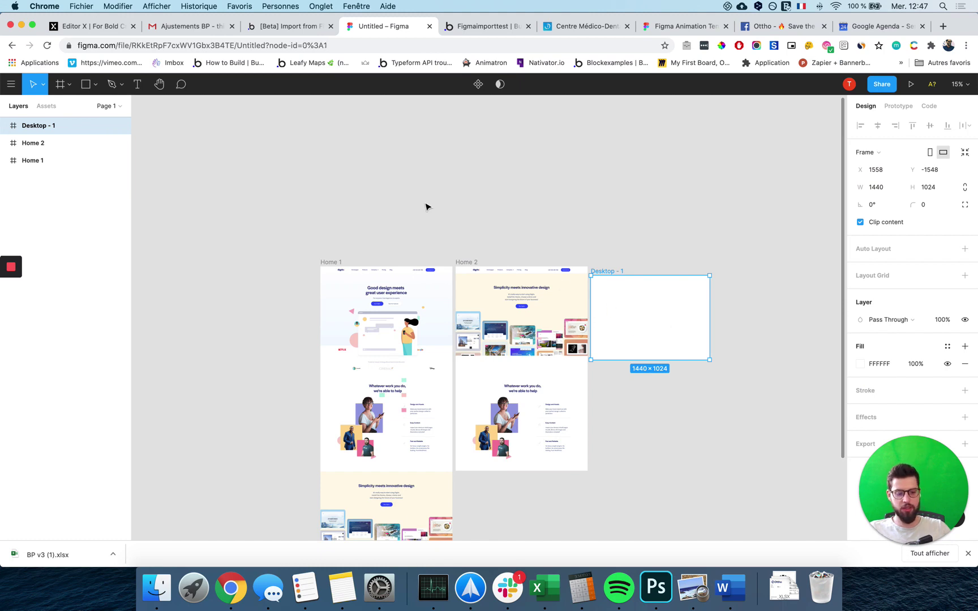
pyautogui.press('Delete')
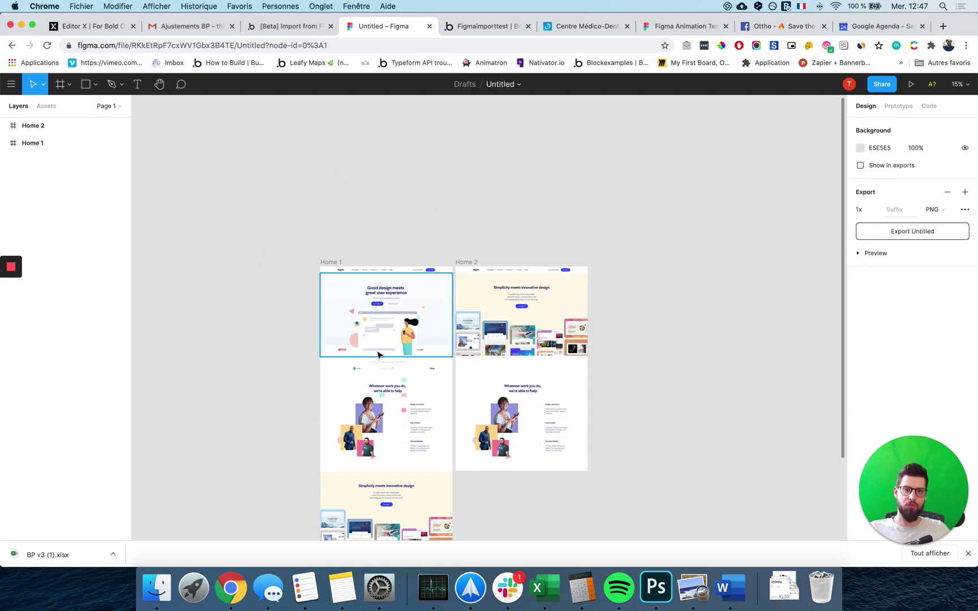
# Step: Switch to the Figma Animation Template file and go back to the list of recent files
pyautogui.scroll(-3, 378, 354)
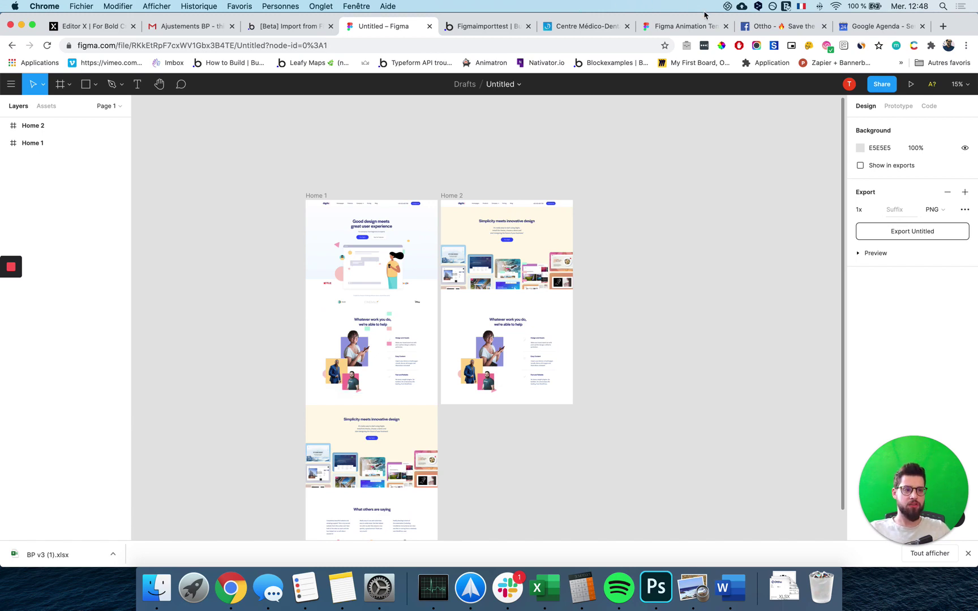
pyautogui.click(688, 26)
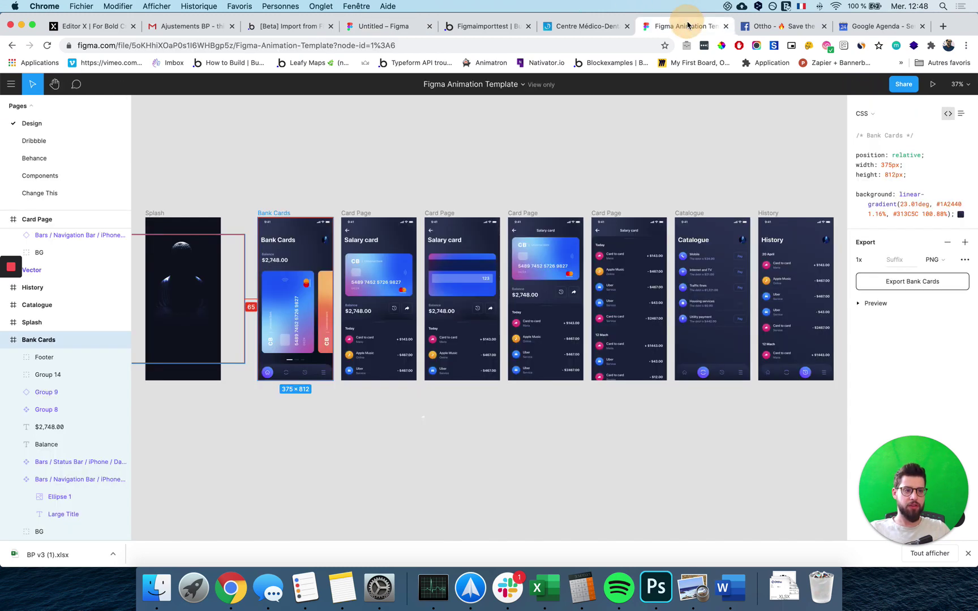
pyautogui.click(14, 85)
pyautogui.click(24, 104)
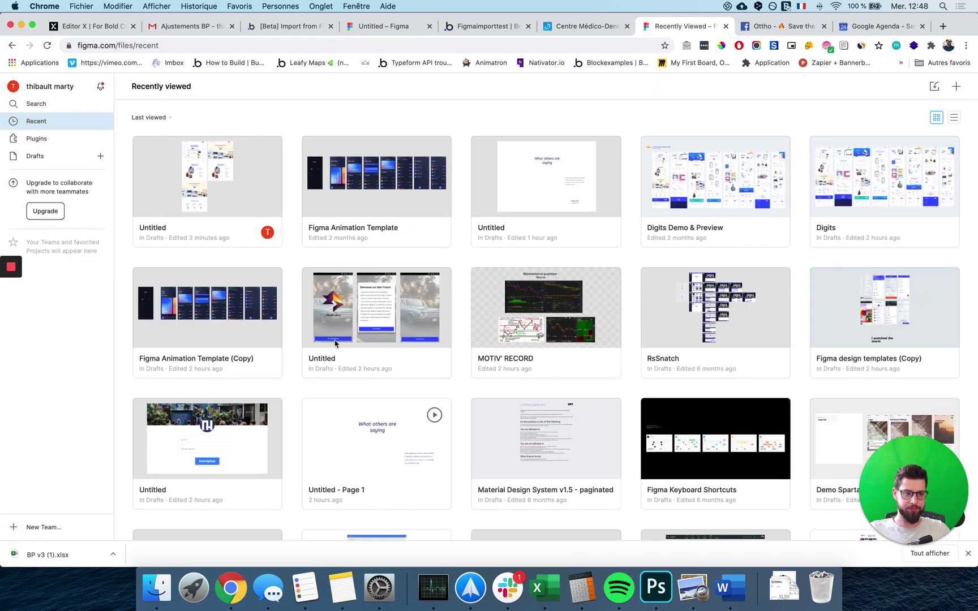
# Step: Copy the accueil frame from the untitled UberProject file and return to the file containing Home 1 and Home 2
pyautogui.doubleClick(346, 319)
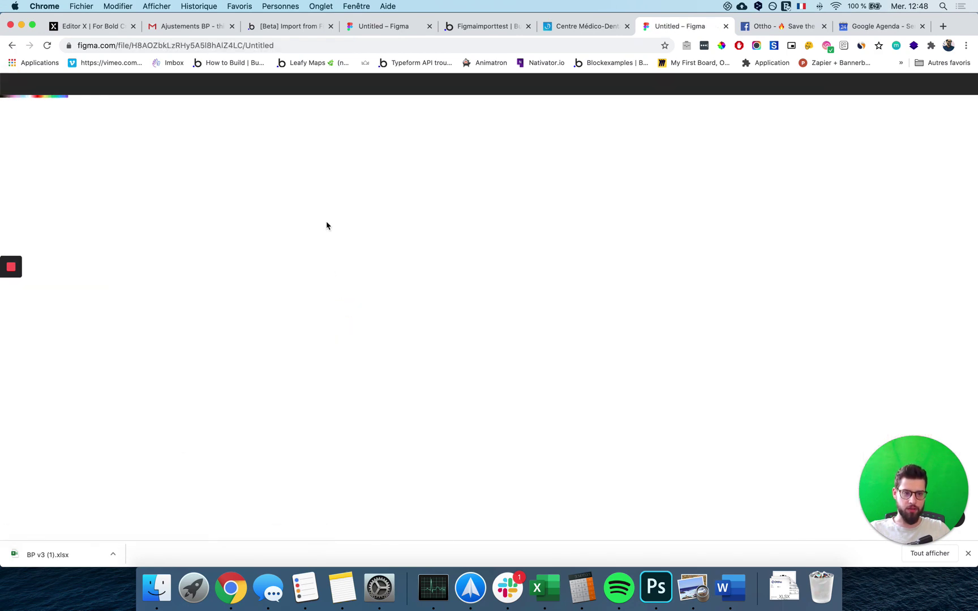
pyautogui.click(55, 126)
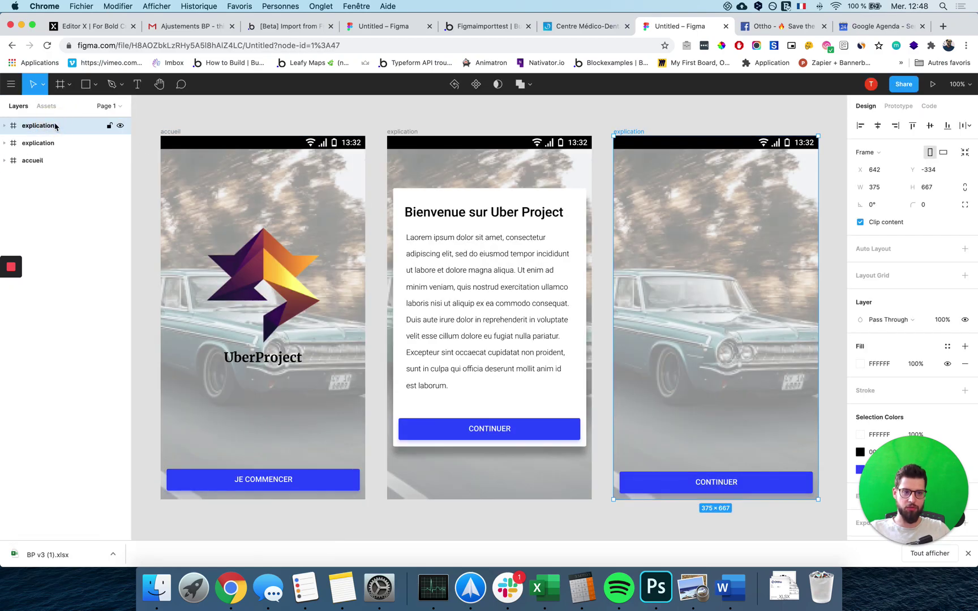
pyautogui.click(178, 132)
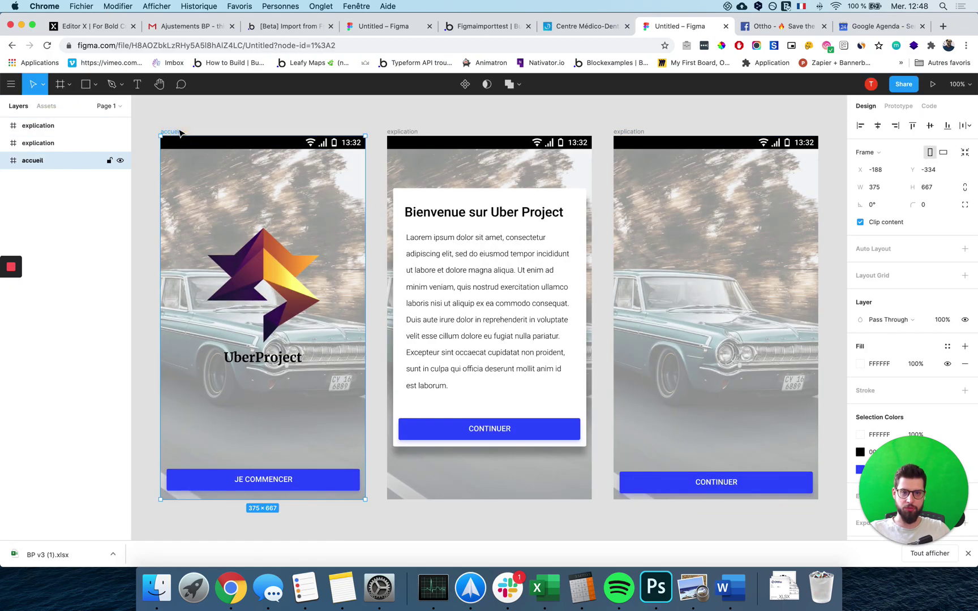
pyautogui.click(574, 28)
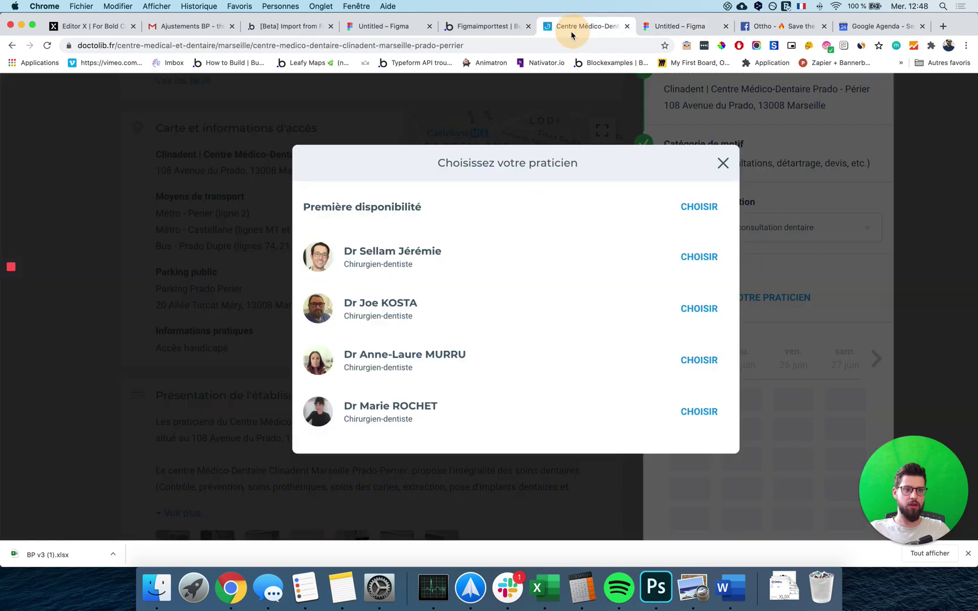
pyautogui.click(489, 27)
pyautogui.click(388, 31)
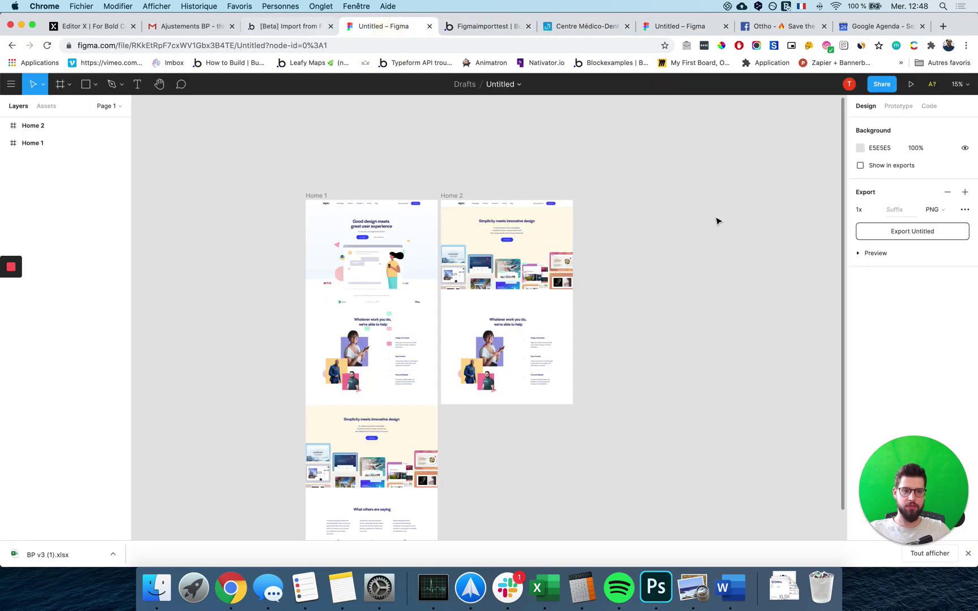
pyautogui.press('super+v')
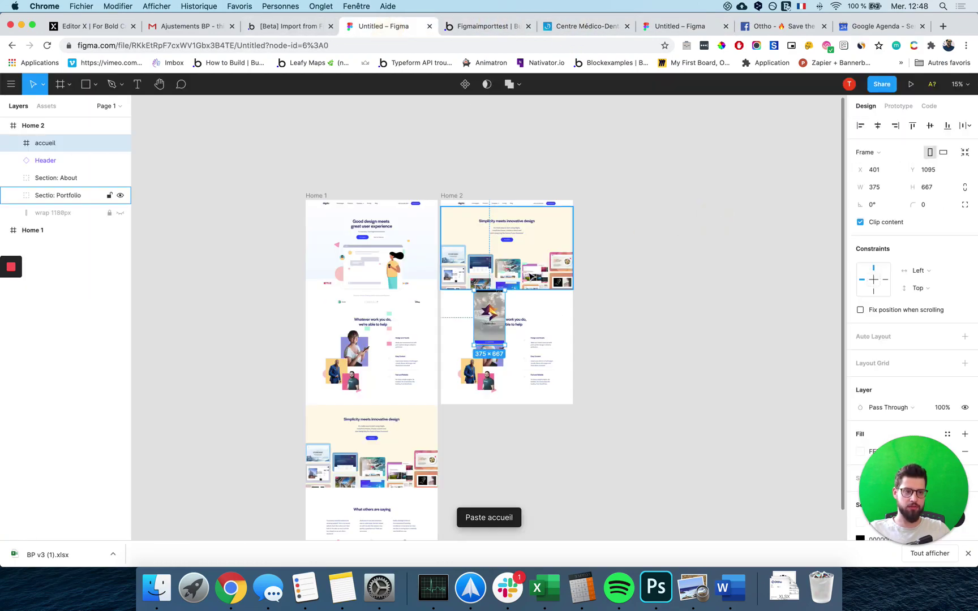
pyautogui.click(57, 142)
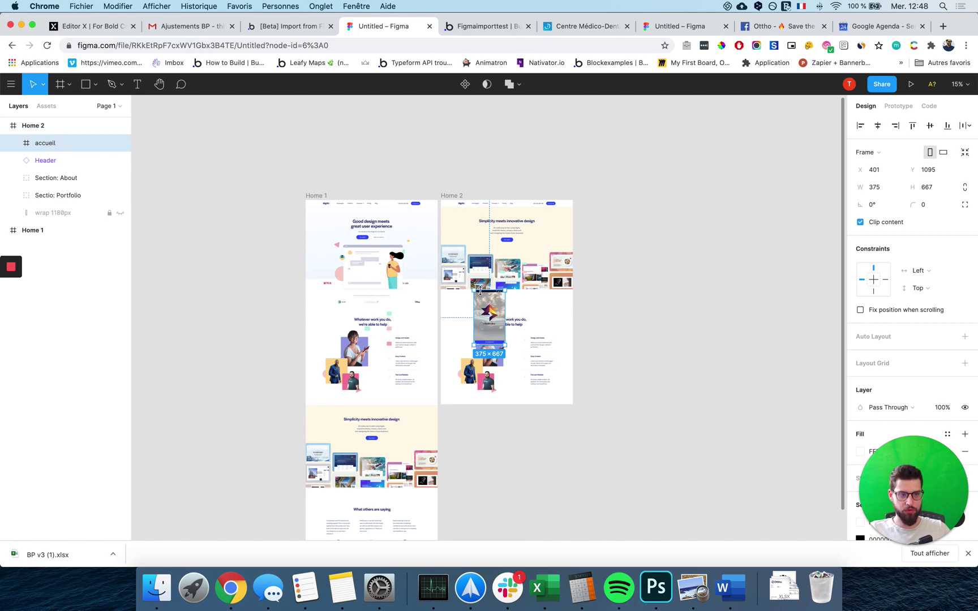
pyautogui.moveTo(481, 291); pyautogui.dragTo(585, 240)
pyautogui.press('super+z')
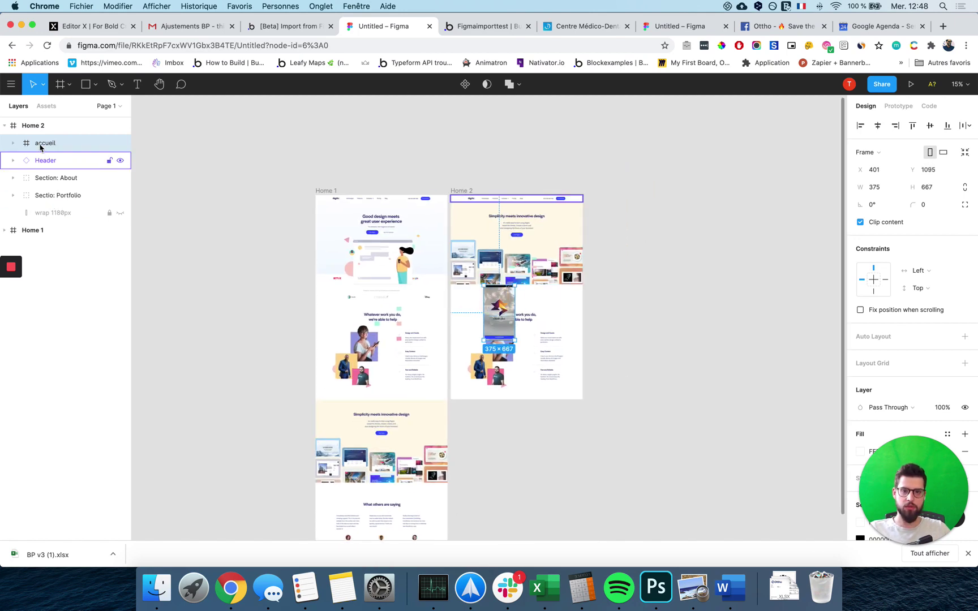
pyautogui.click(34, 125)
pyautogui.click(41, 141)
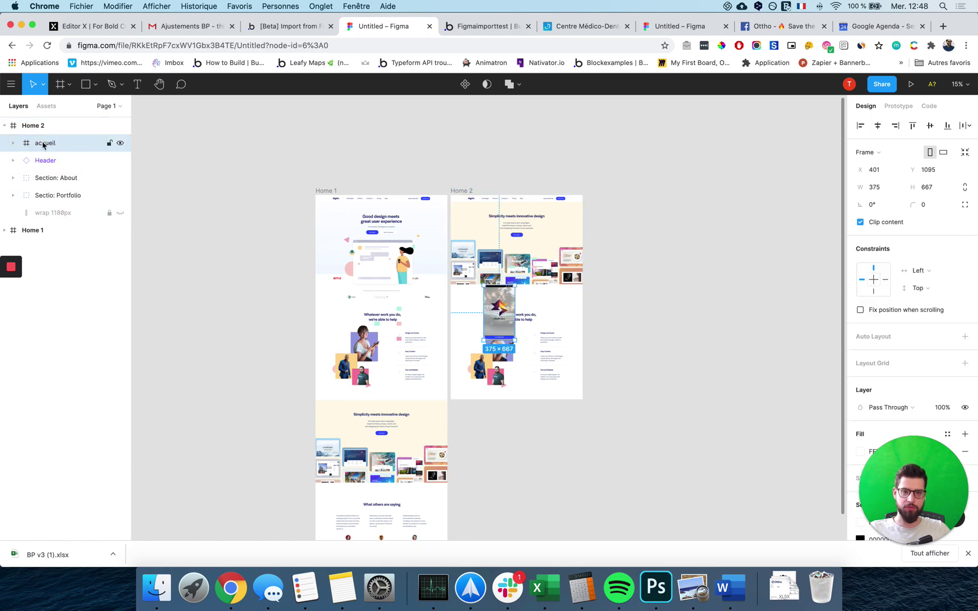
pyautogui.press('Delete')
# Step: Paste the accueil frame, take it out of Home 2 to the top level of the layers, and place it beside Home 2
pyautogui.press('super+v')
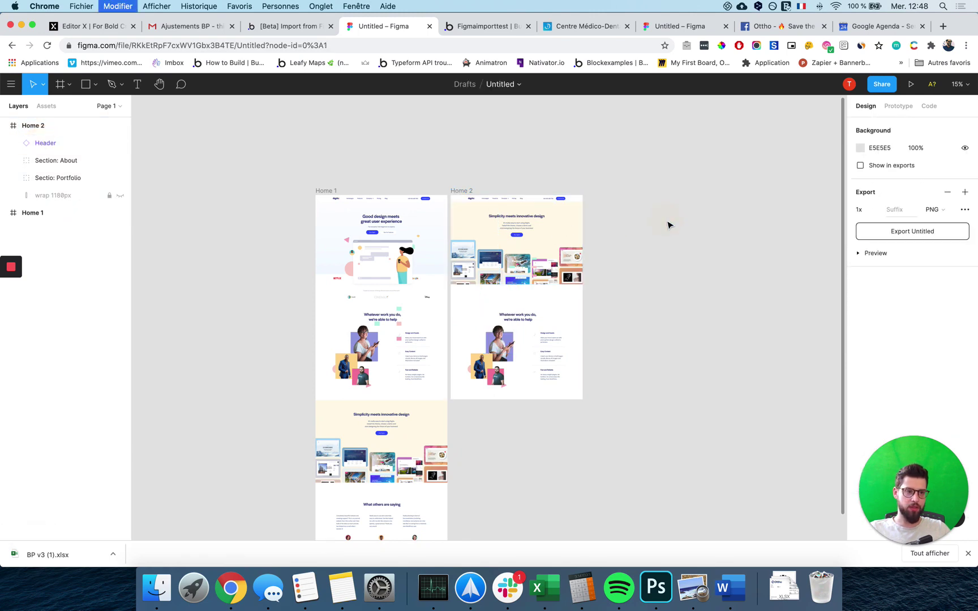
pyautogui.click(39, 129)
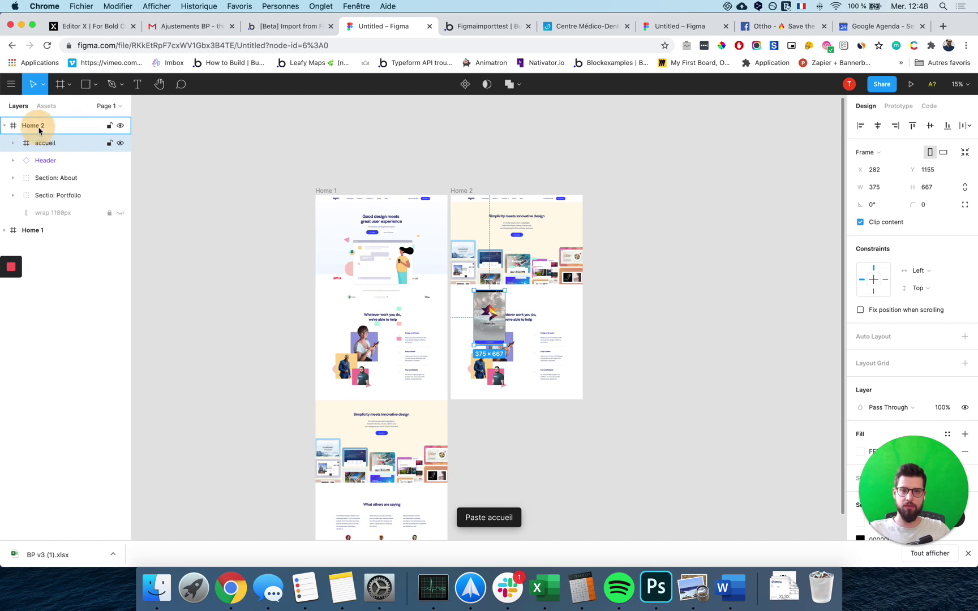
pyautogui.moveTo(38, 130); pyautogui.dragTo(38, 120)
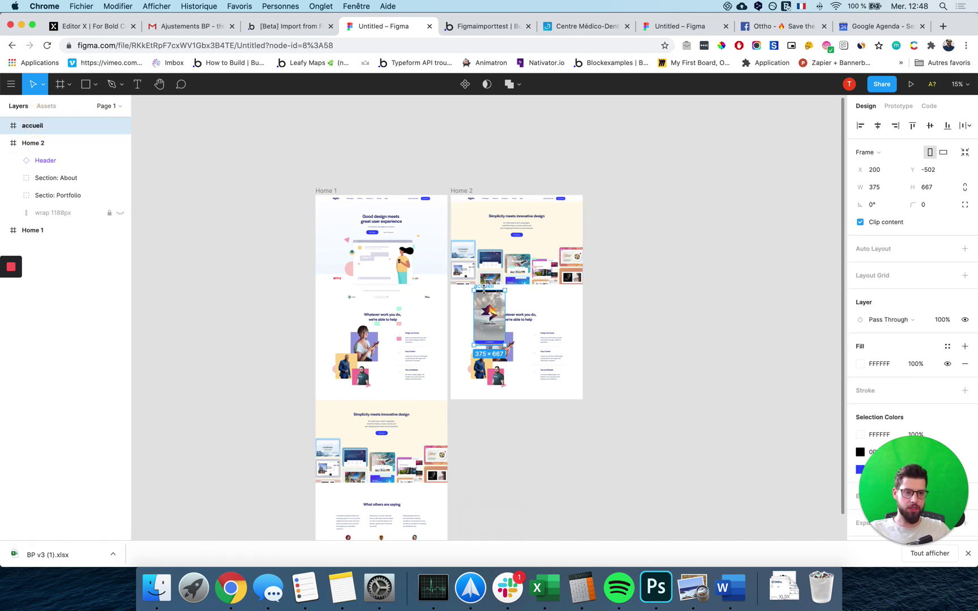
pyautogui.moveTo(491, 303); pyautogui.dragTo(627, 203)
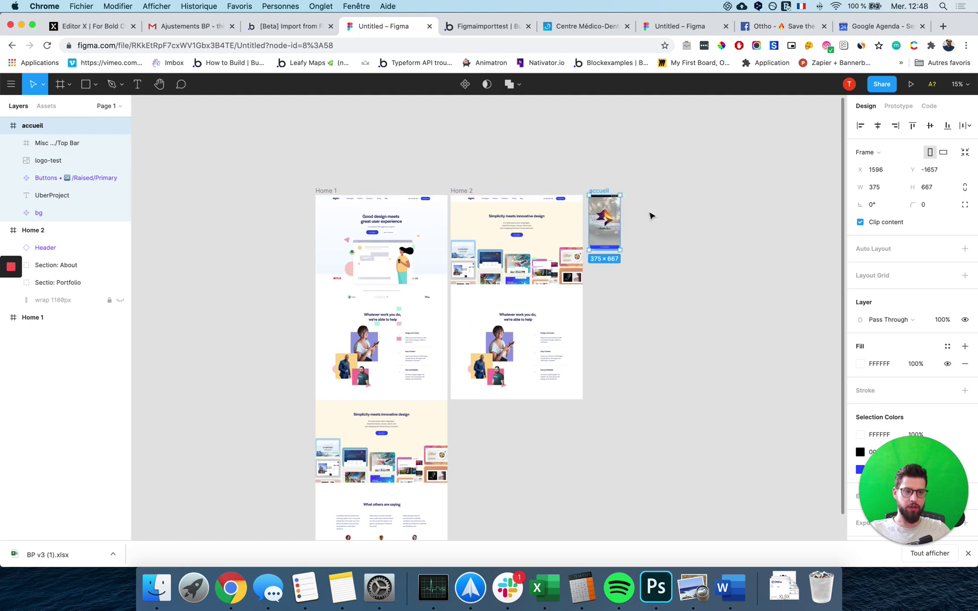
pyautogui.click(650, 216)
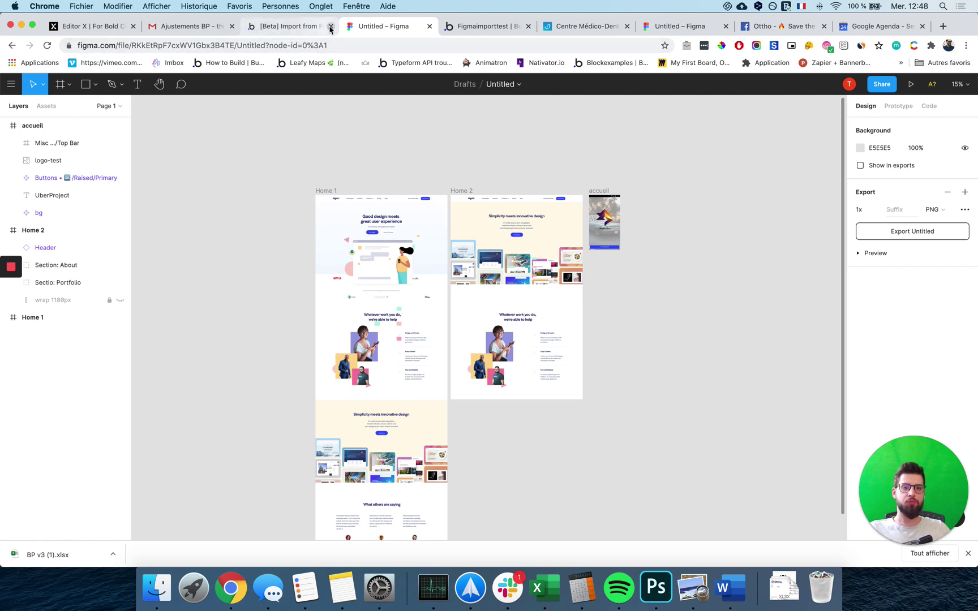
# Step: Check the Bubble manual's instructions for finding the Figma file ID, and copy that ID from the design file's URL
pyautogui.click(289, 26)
pyautogui.scroll(-1, 477, 239)
pyautogui.scroll(-1, 477, 239)
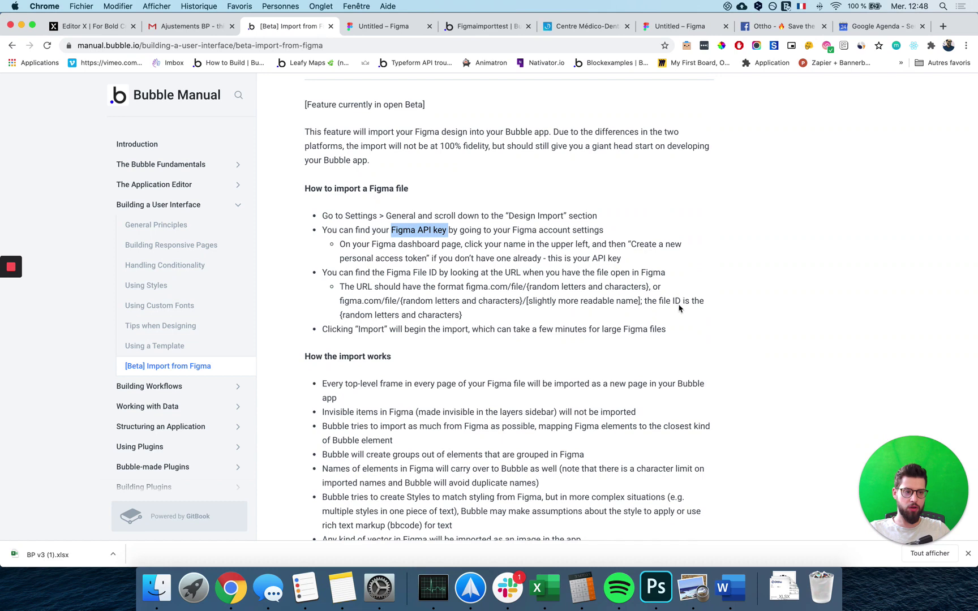
pyautogui.moveTo(521, 304); pyautogui.dragTo(397, 302)
pyautogui.click(378, 26)
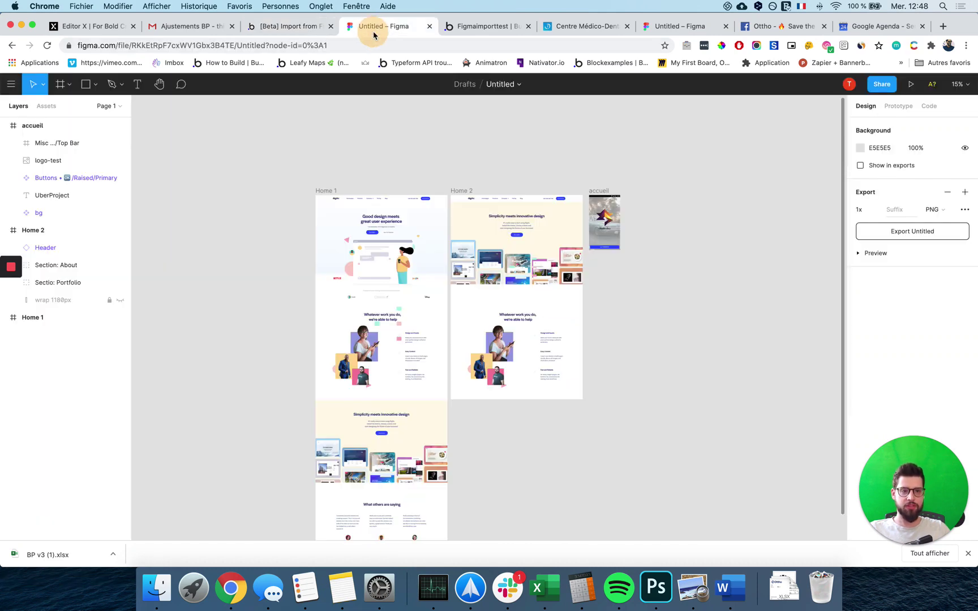
pyautogui.moveTo(132, 45); pyautogui.dragTo(235, 44)
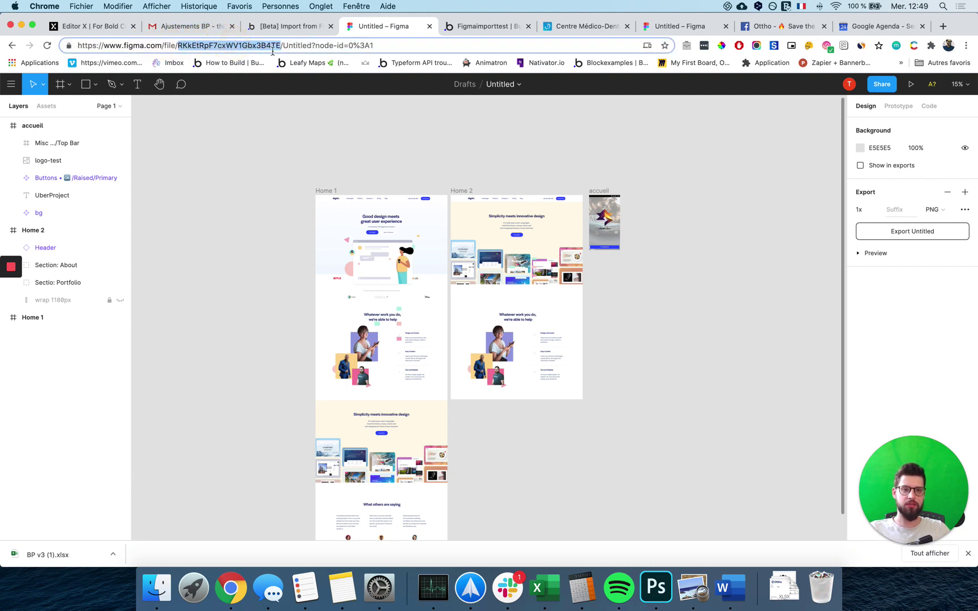
pyautogui.press('super+c')
# Step: Paste the Figma file ID into the Design Import settings of the Bubble app and start the import
pyautogui.click(458, 30)
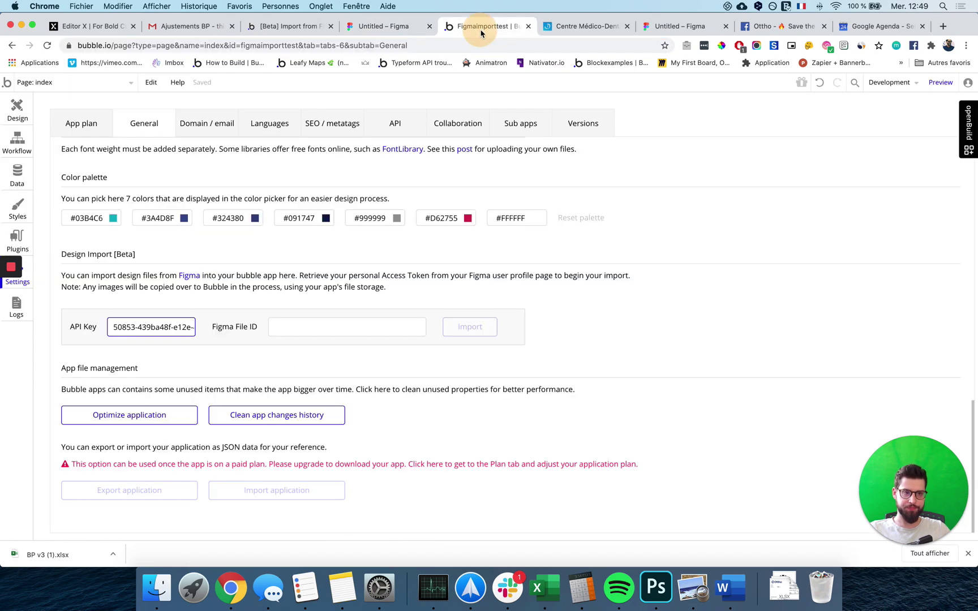
pyautogui.click(334, 326)
pyautogui.press('super+v')
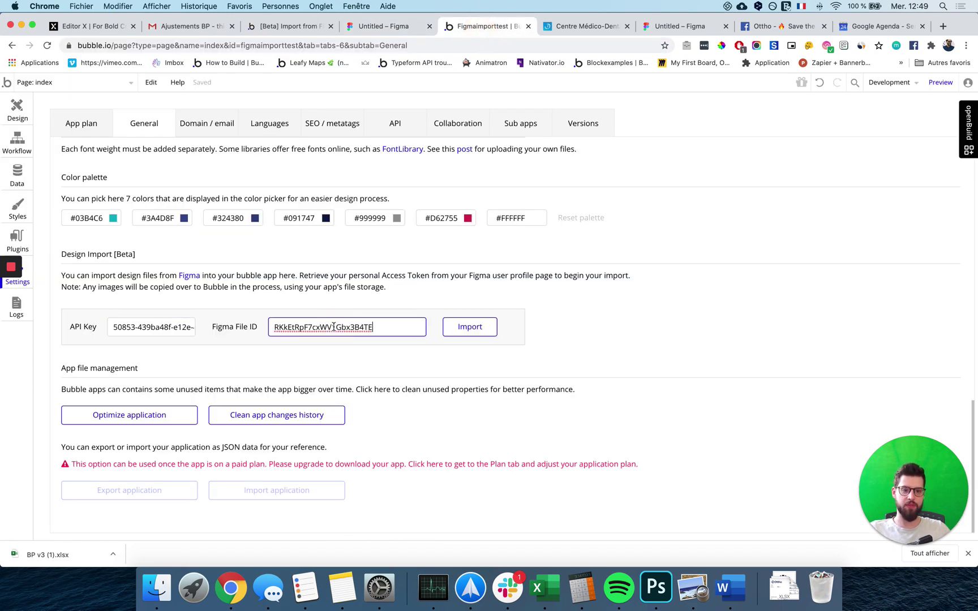
pyautogui.click(493, 324)
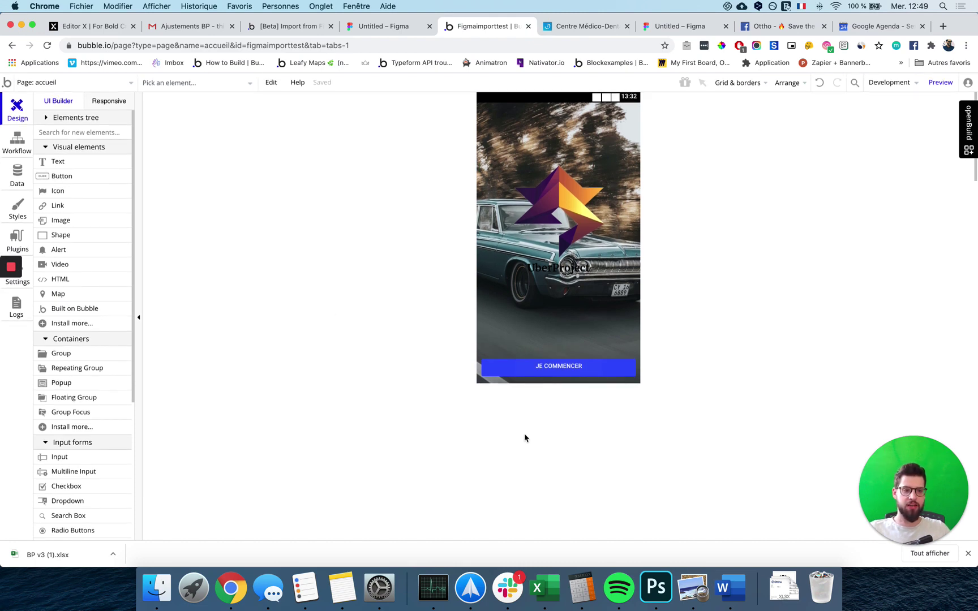
# Step: Examine the imported accueil page's JE COMMENCER button group and text, its logo image and the status bar shapes
pyautogui.doubleClick(499, 365)
pyautogui.click(500, 364)
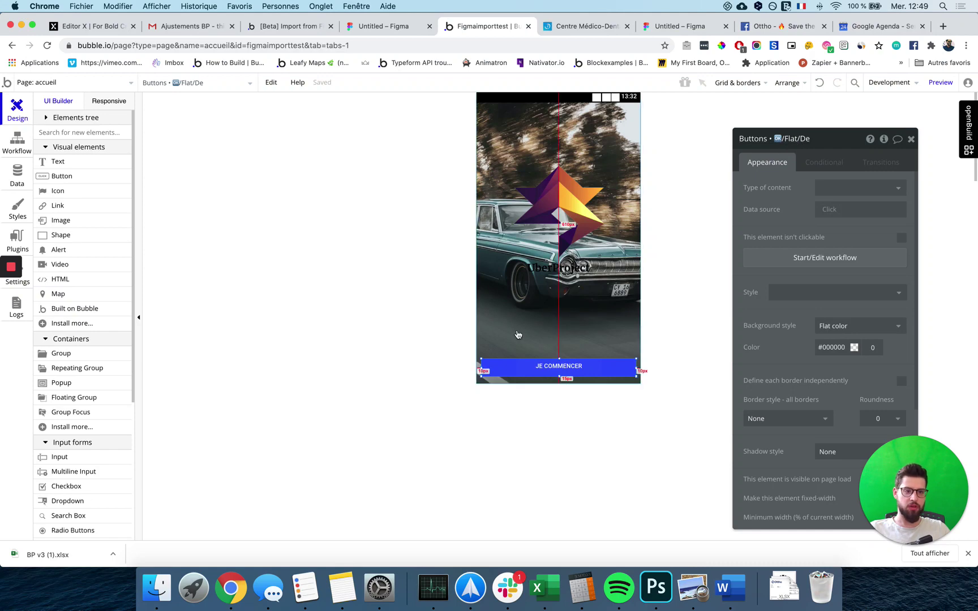
pyautogui.click(557, 366)
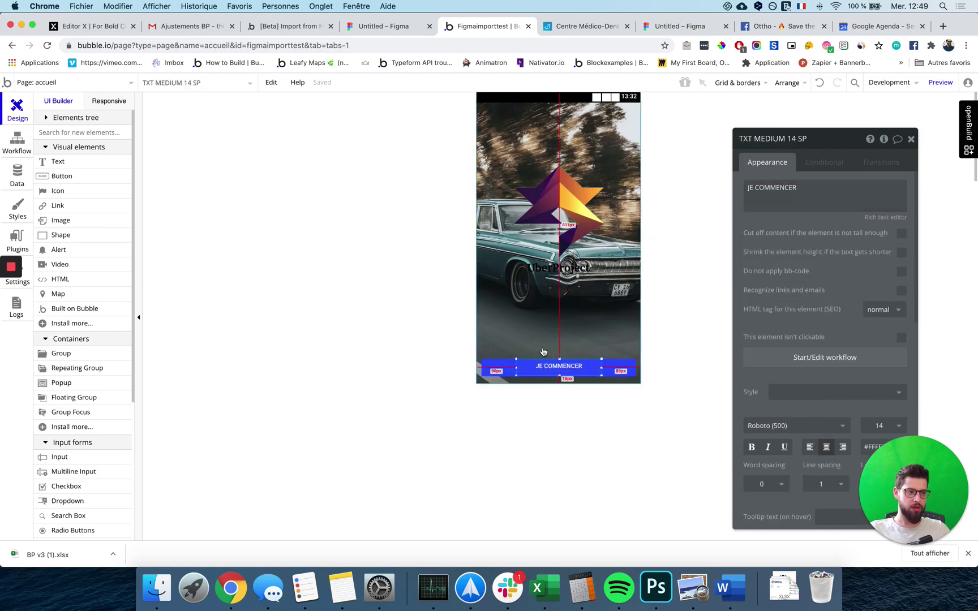
pyautogui.click(563, 370)
pyautogui.click(563, 369)
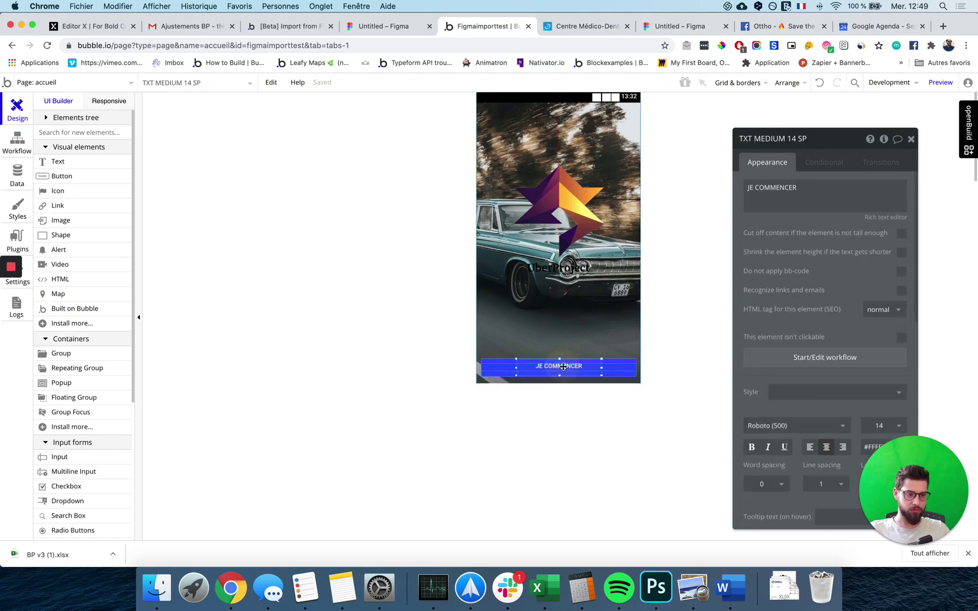
pyautogui.click(508, 371)
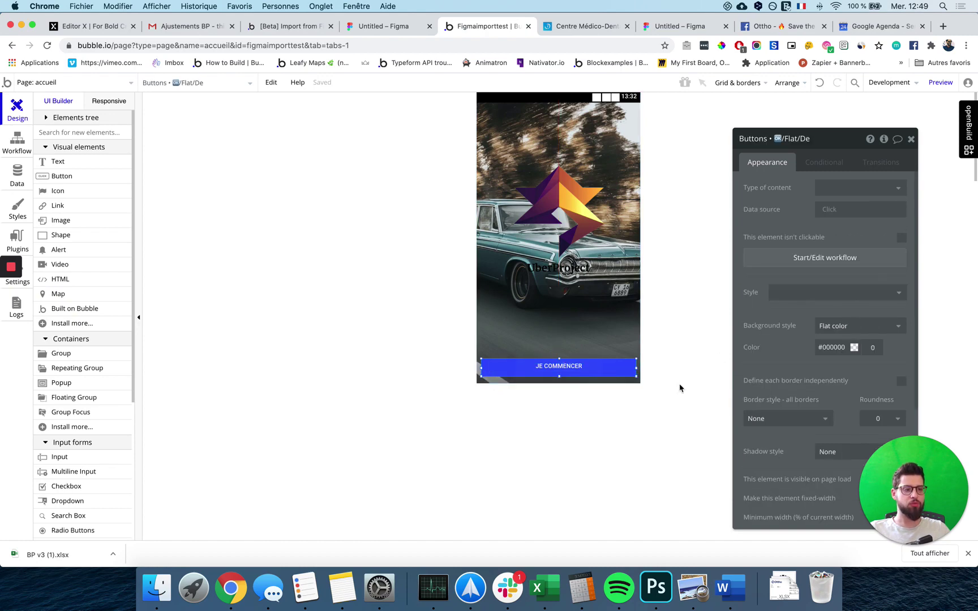
pyautogui.click(563, 210)
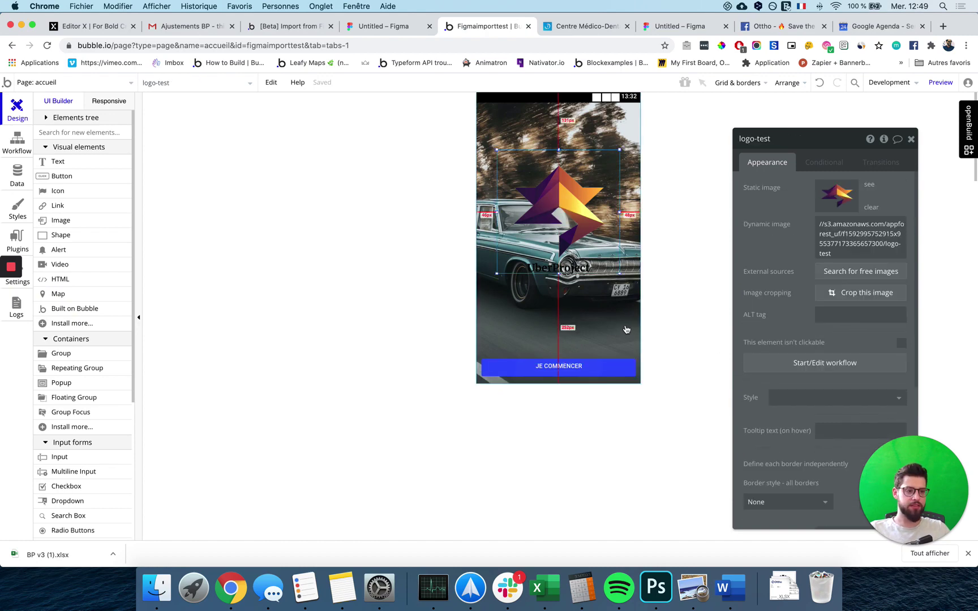
pyautogui.click(691, 301)
pyautogui.click(607, 98)
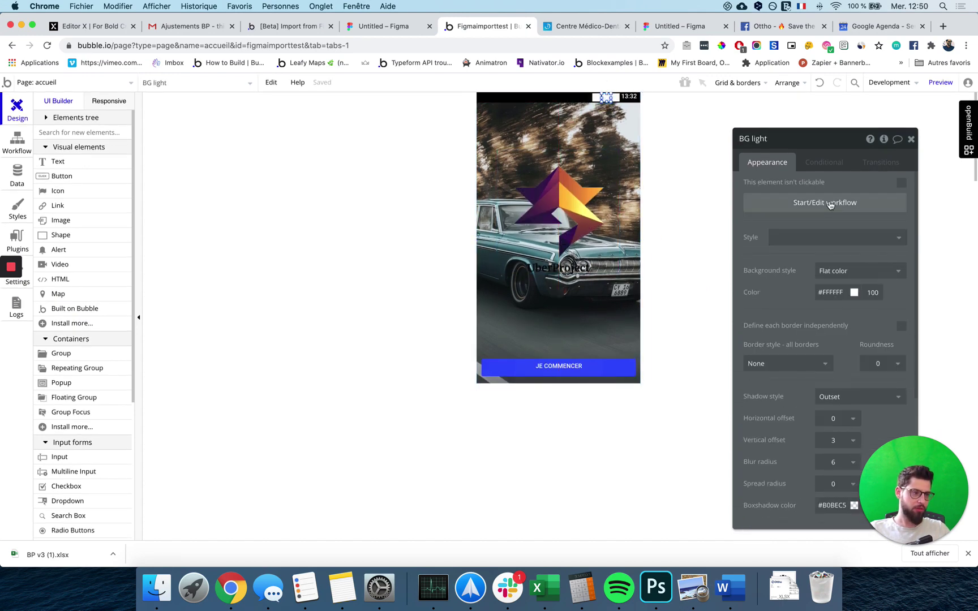
pyautogui.click(349, 175)
# Step: Open the home_1 page and compare the font of its "Good design meets great user experience" heading with the original Figma text
pyautogui.click(82, 84)
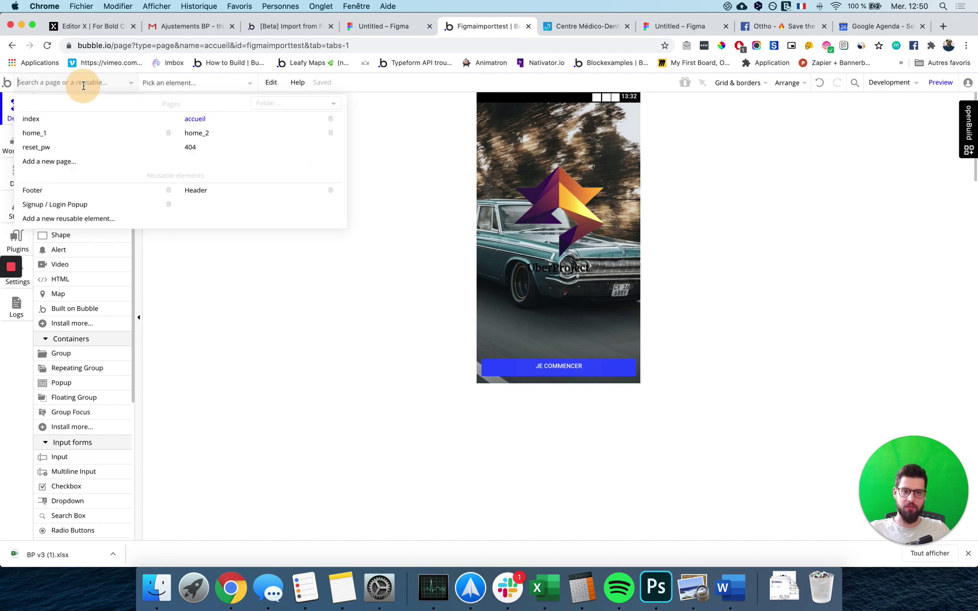
pyautogui.click(74, 136)
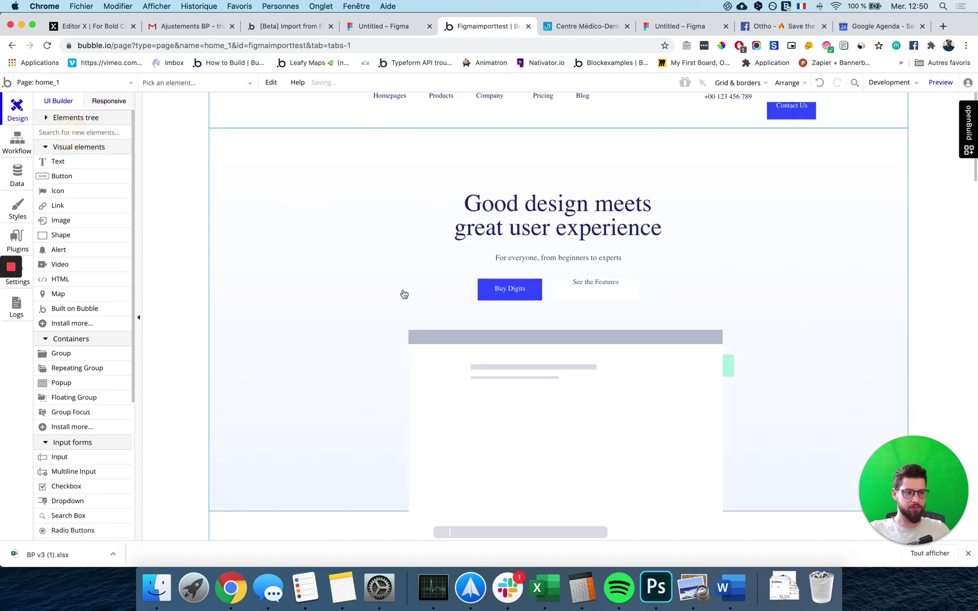
pyautogui.click(579, 192)
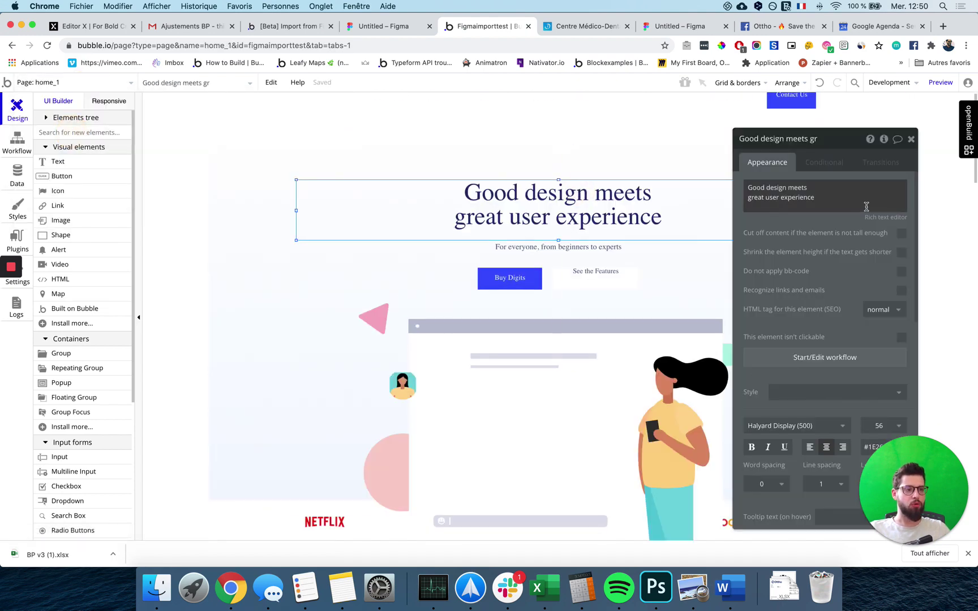
pyautogui.click(368, 26)
pyautogui.doubleClick(383, 219)
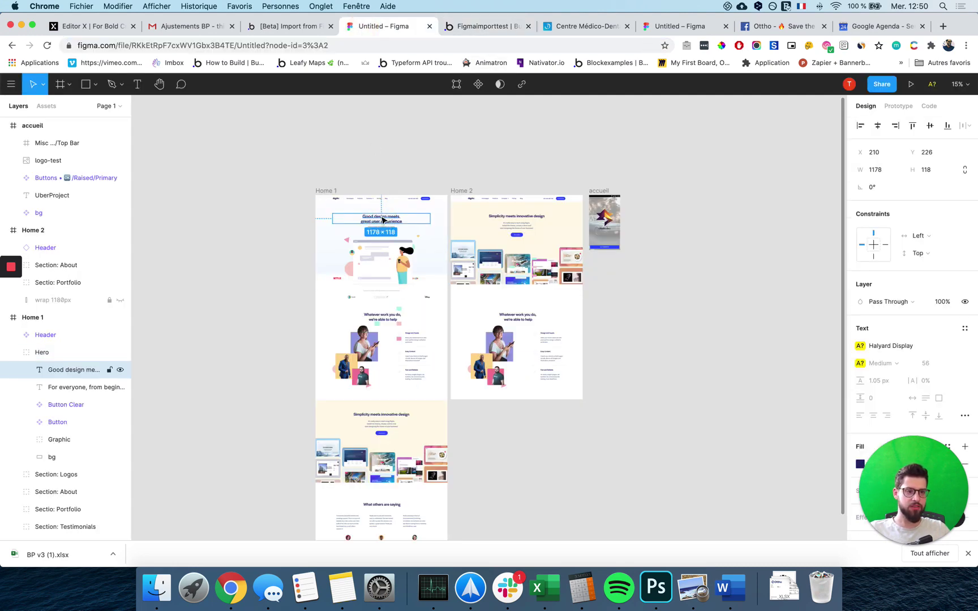
pyautogui.click(467, 27)
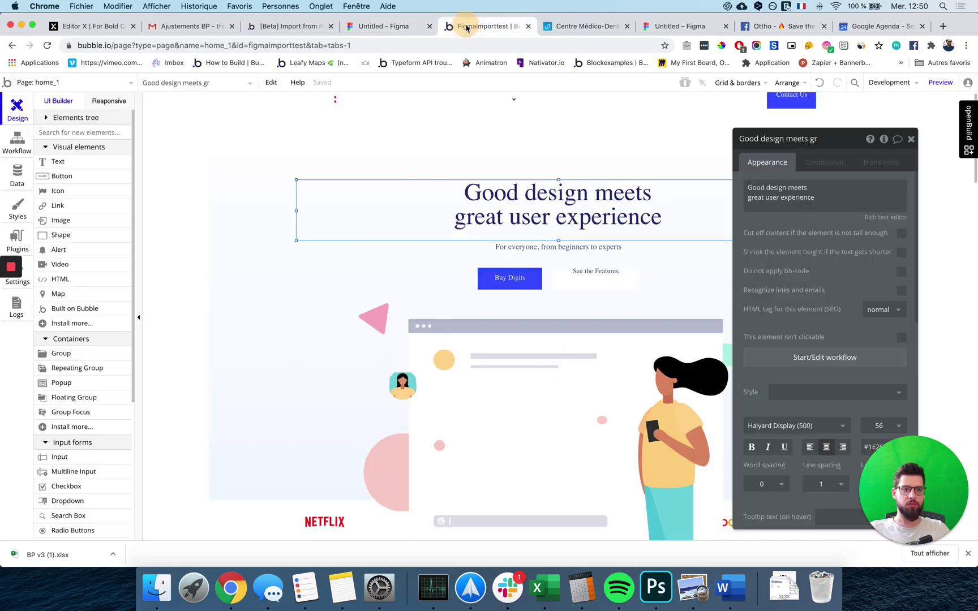
# Step: Apply the H1 Heading - Dark style to the "Good design meets great user experience" heading on home_1
pyautogui.click(832, 392)
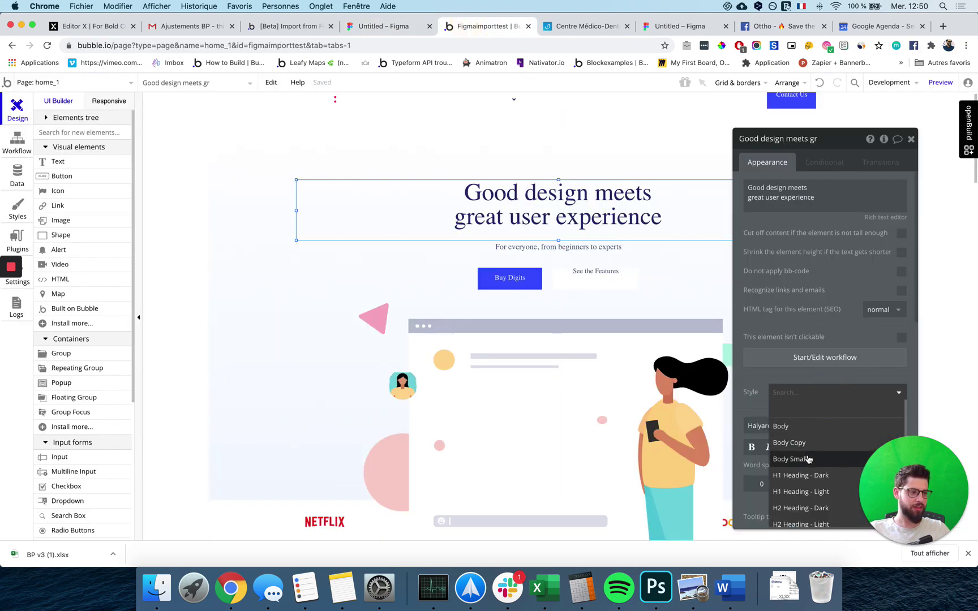
pyautogui.scroll(-2, 808, 459)
pyautogui.click(814, 422)
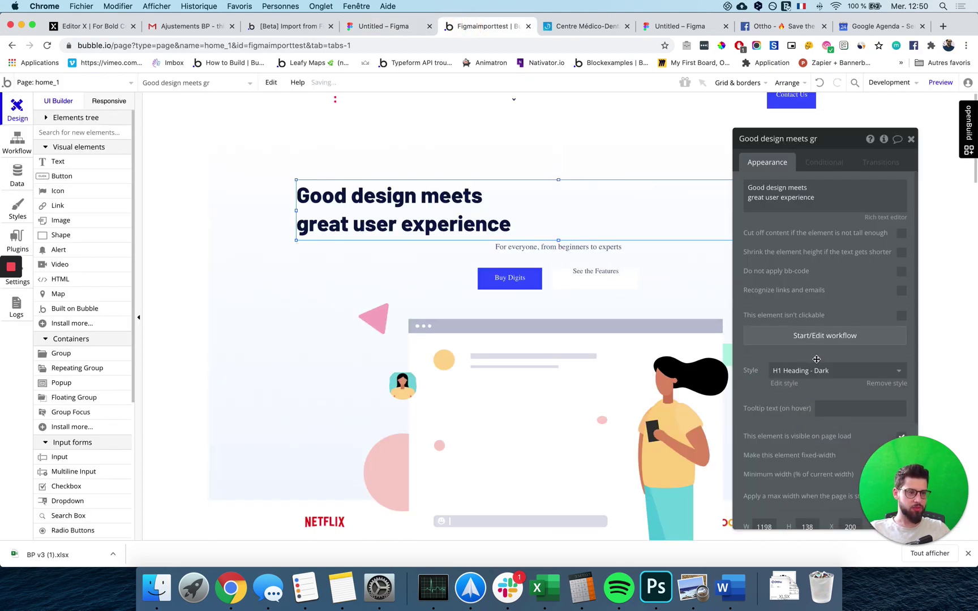
pyautogui.click(813, 372)
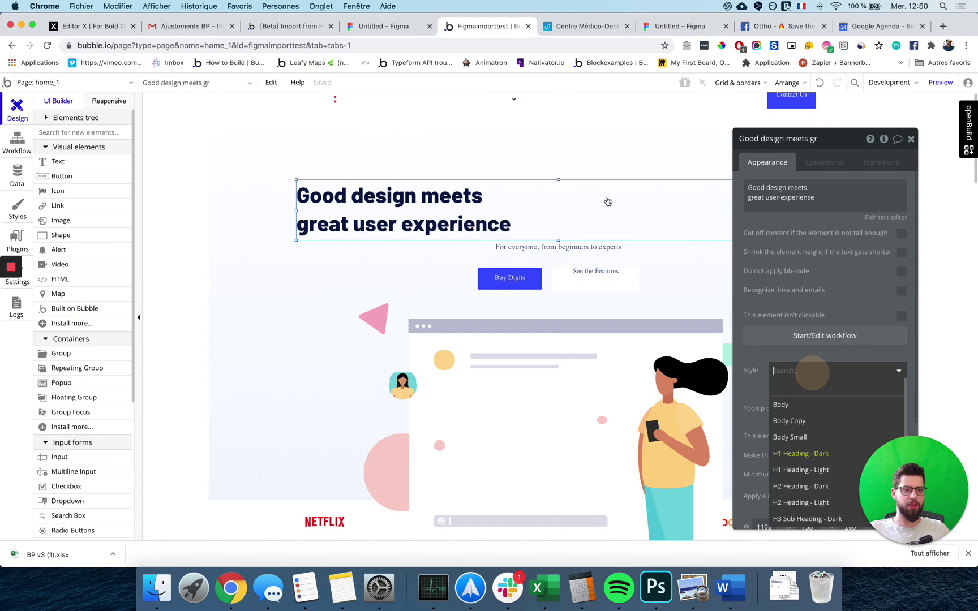
pyautogui.click(162, 330)
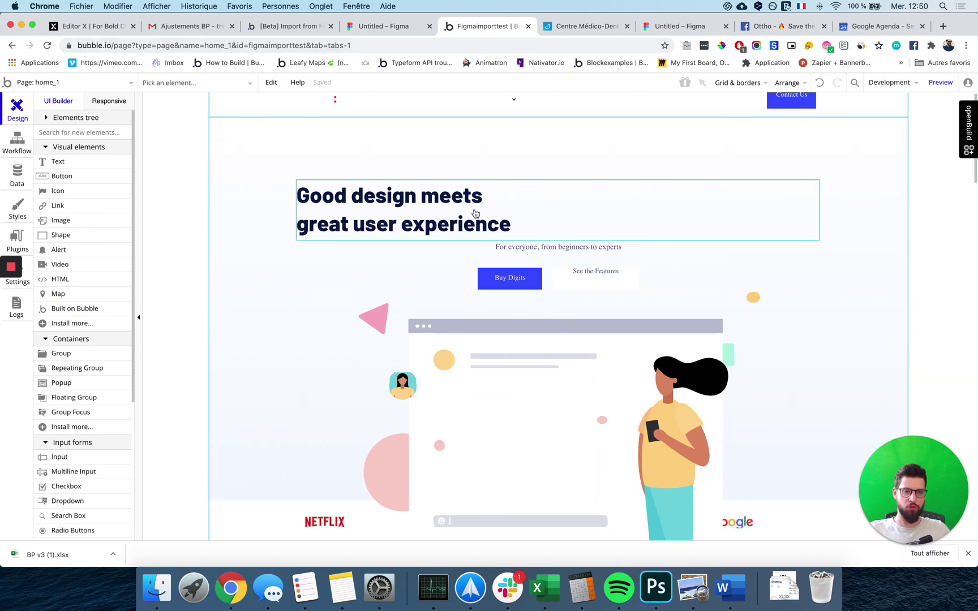
# Step: Look over the imported home_1 page from the hero section down to the user testimonials and back
pyautogui.scroll(-10, 475, 214)
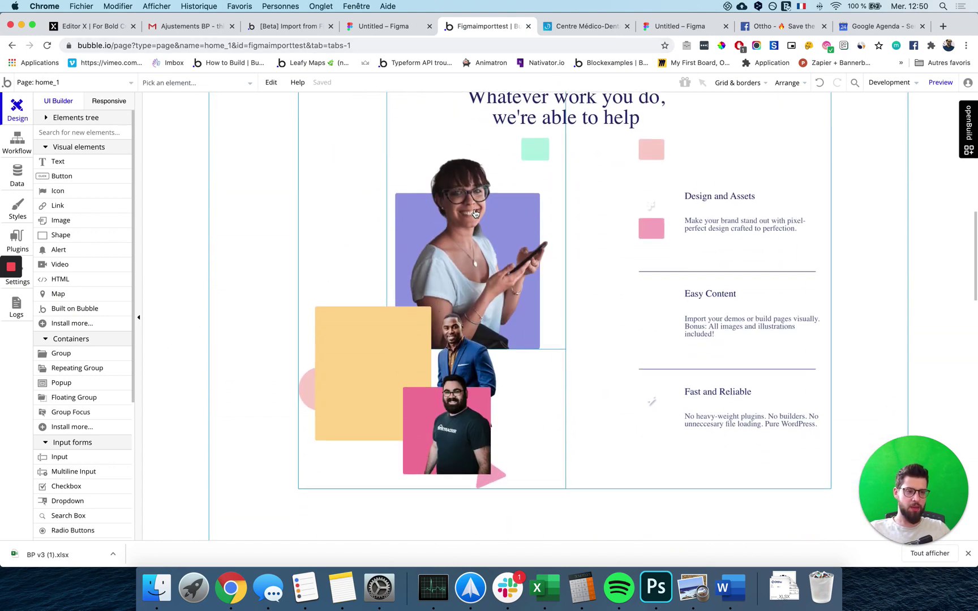
pyautogui.scroll(-6, 475, 253)
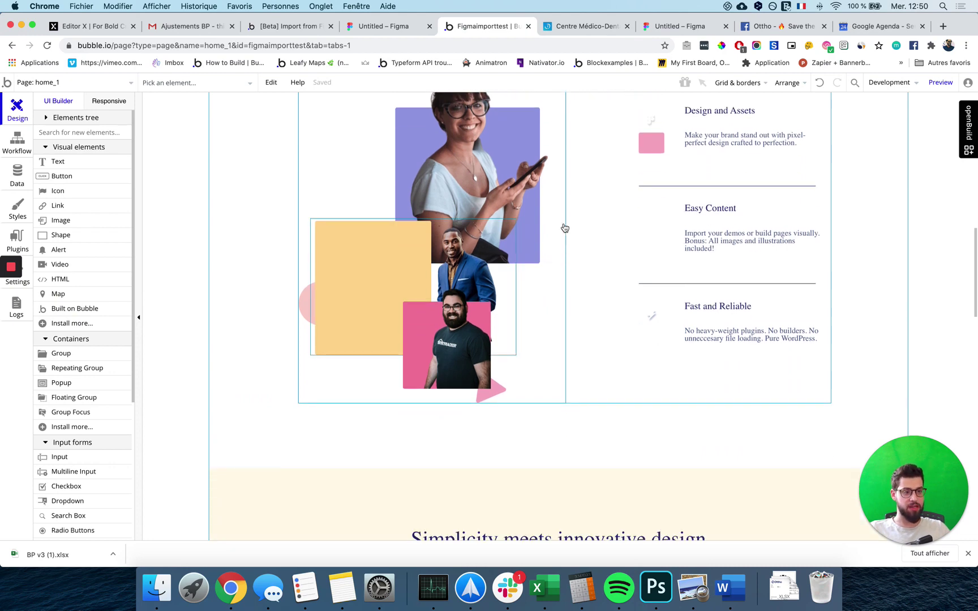
pyautogui.scroll(-8, 549, 290)
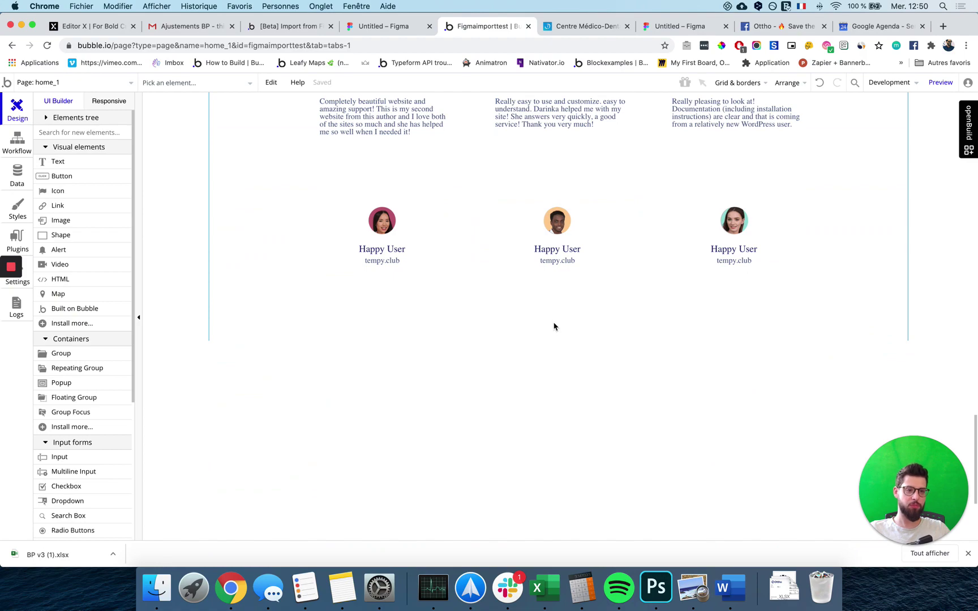
pyautogui.scroll(14, 554, 326)
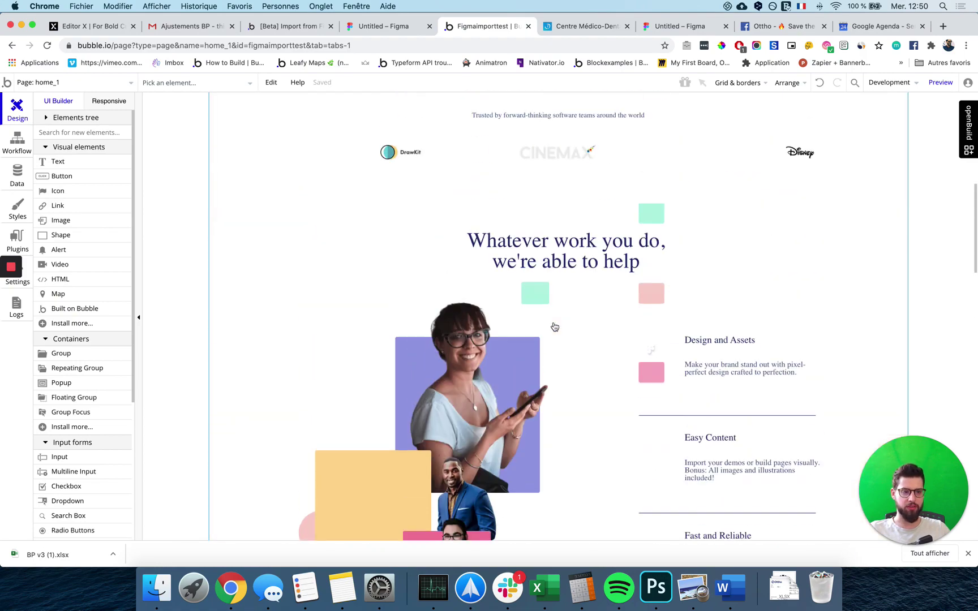
pyautogui.scroll(8, 554, 327)
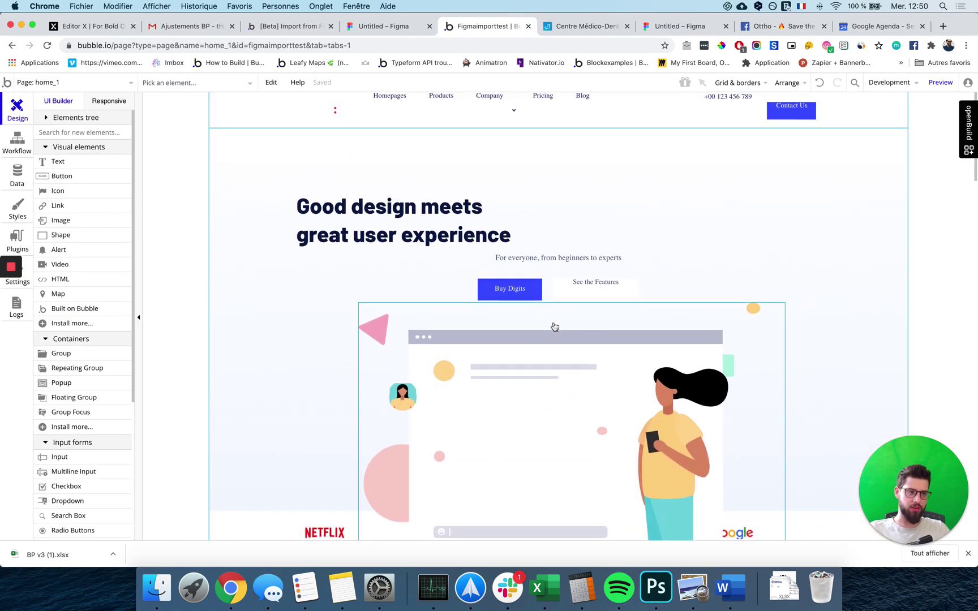
# Step: Open the home_2 page and examine how the portfolio section overlaps the "Whatever work you do" section and its Graphic group
pyautogui.click(111, 85)
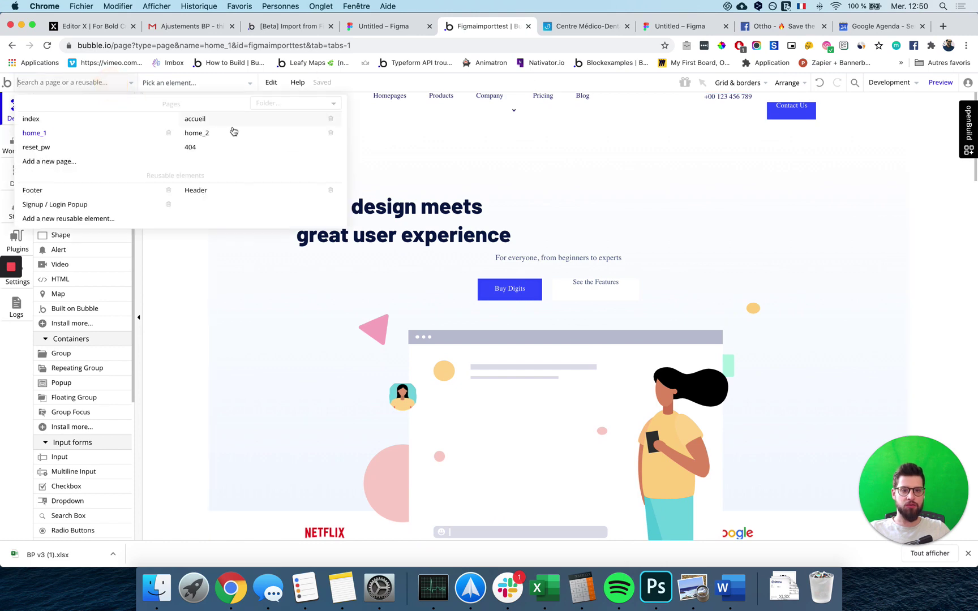
pyautogui.click(218, 133)
pyautogui.scroll(-5, 575, 358)
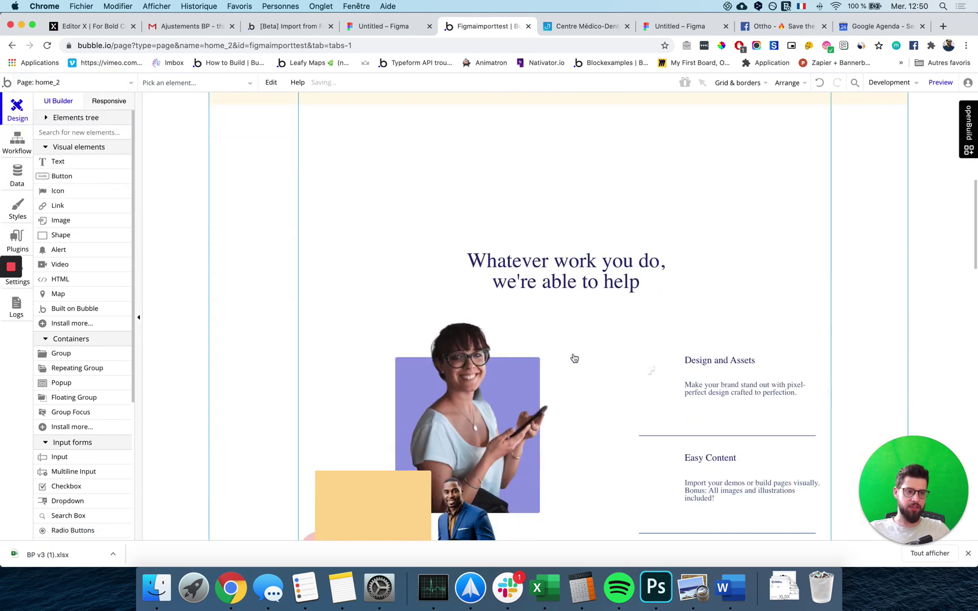
pyautogui.scroll(5, 574, 358)
pyautogui.scroll(-1, 450, 310)
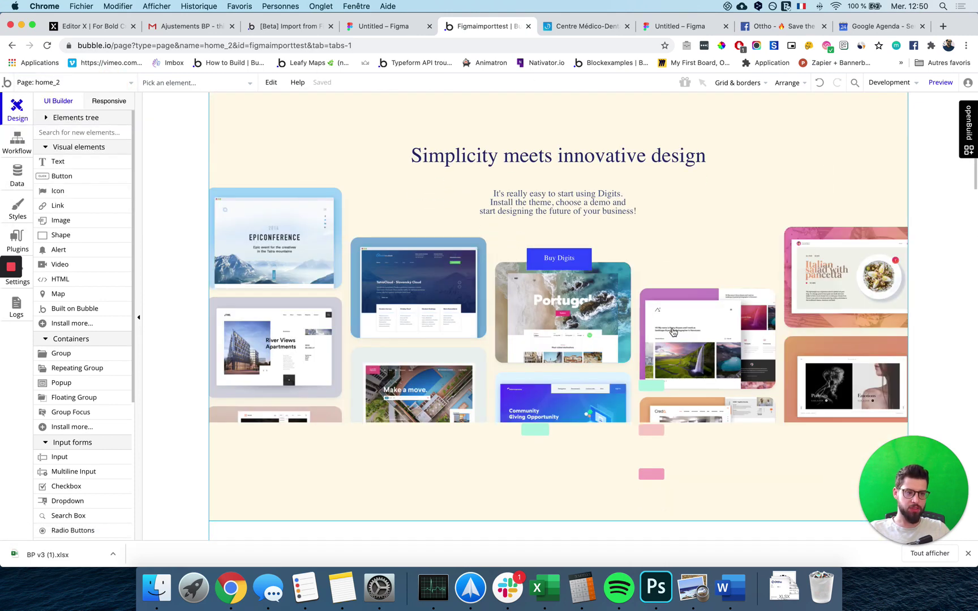
pyautogui.scroll(-1, 525, 325)
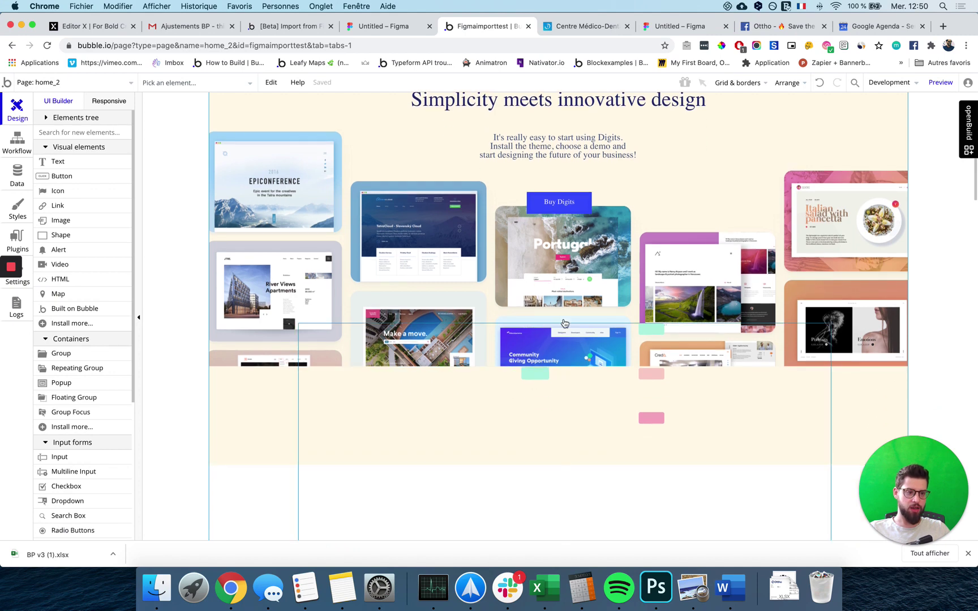
pyautogui.doubleClick(564, 323)
pyautogui.click(511, 472)
pyautogui.scroll(-2, 546, 447)
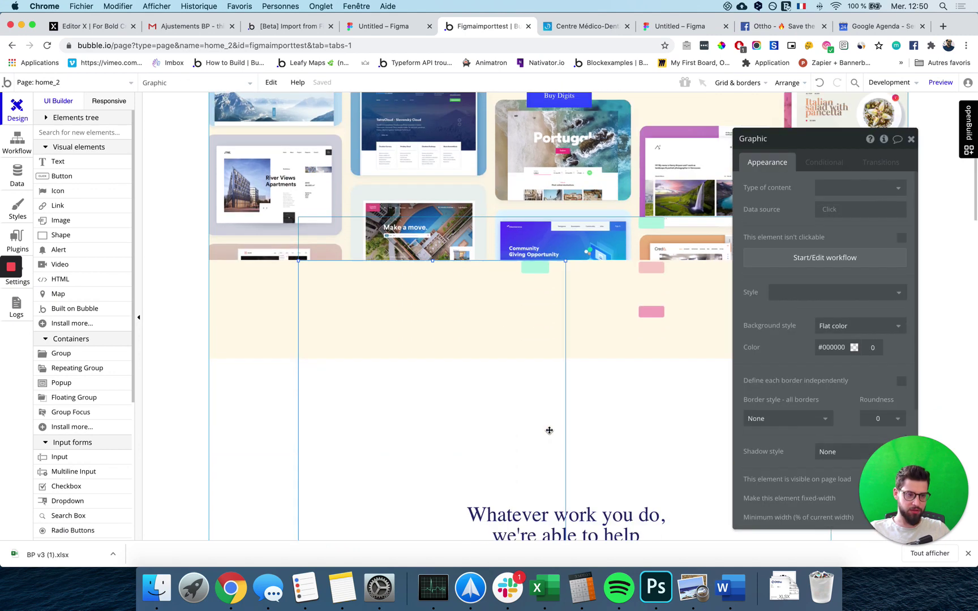
pyautogui.scroll(-5, 549, 430)
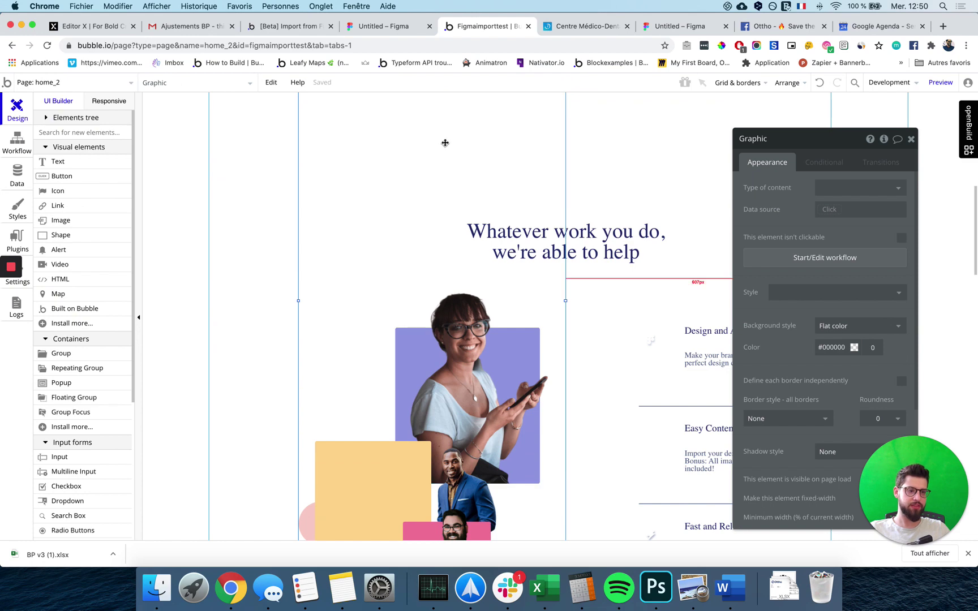
pyautogui.scroll(2, 444, 143)
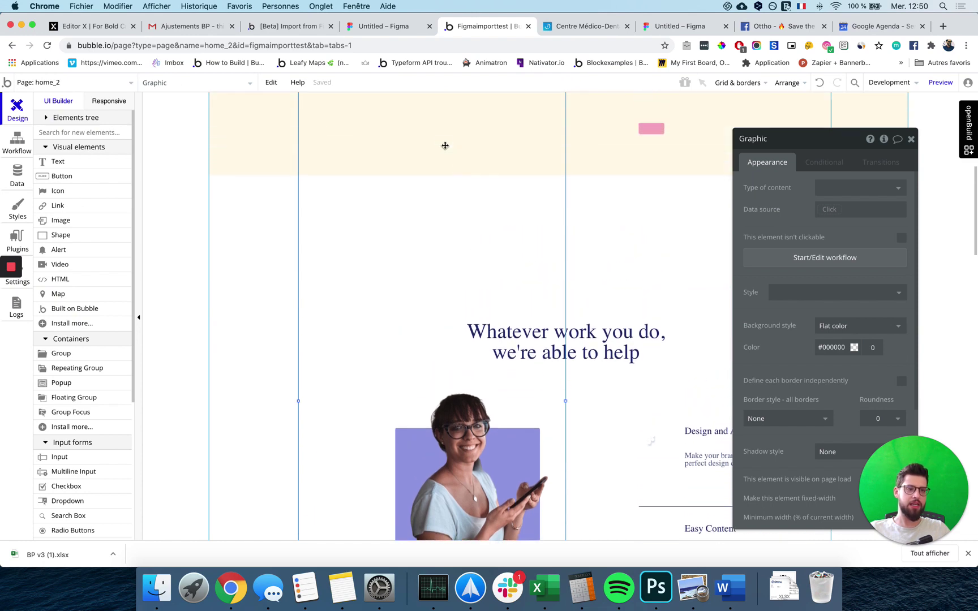
# Step: Switch to the Figma file and compare the "Whatever work you do" sections of the Home 1 and Home 2 frames
pyautogui.click(386, 27)
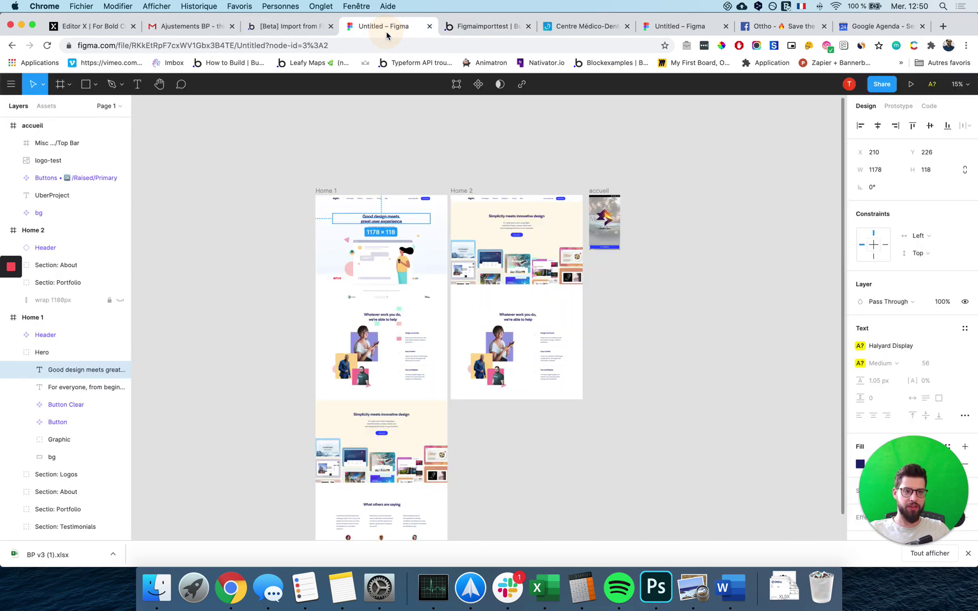
pyautogui.click(390, 293)
pyautogui.scroll(6, 393, 295)
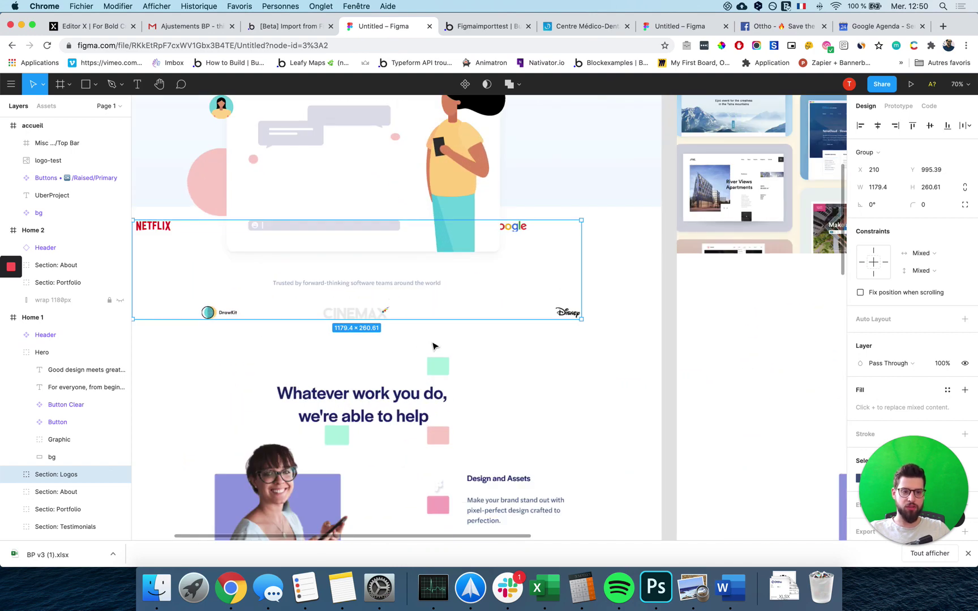
pyautogui.click(434, 384)
pyautogui.scroll(-2, 433, 394)
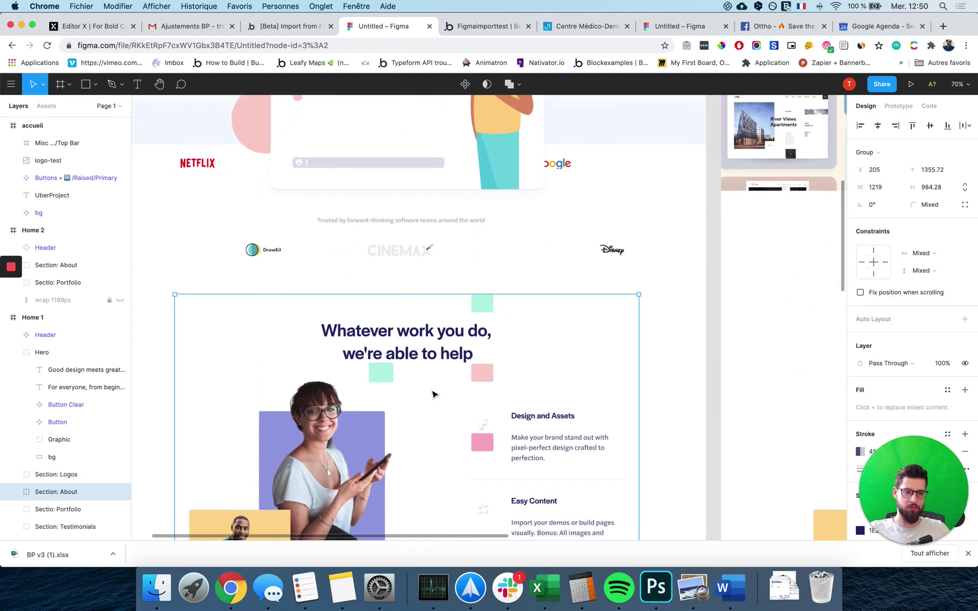
pyautogui.scroll(-4, 433, 394)
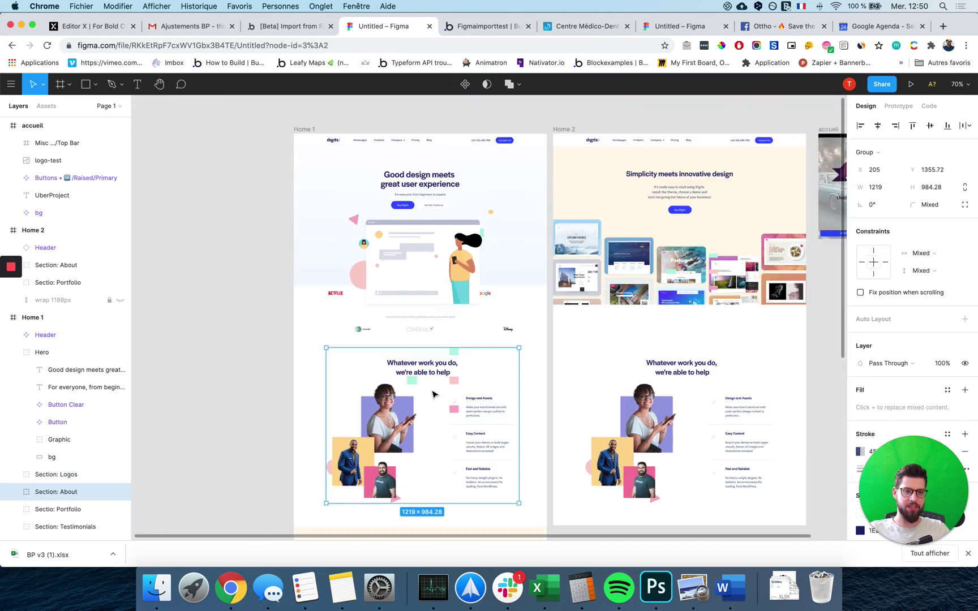
pyautogui.click(692, 348)
pyautogui.click(702, 326)
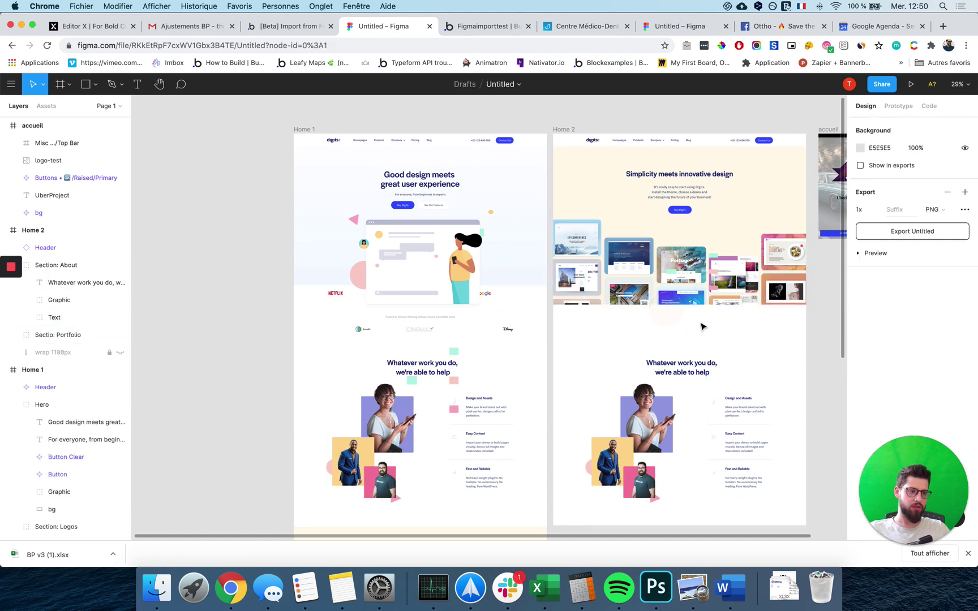
pyautogui.click(700, 318)
pyautogui.click(717, 318)
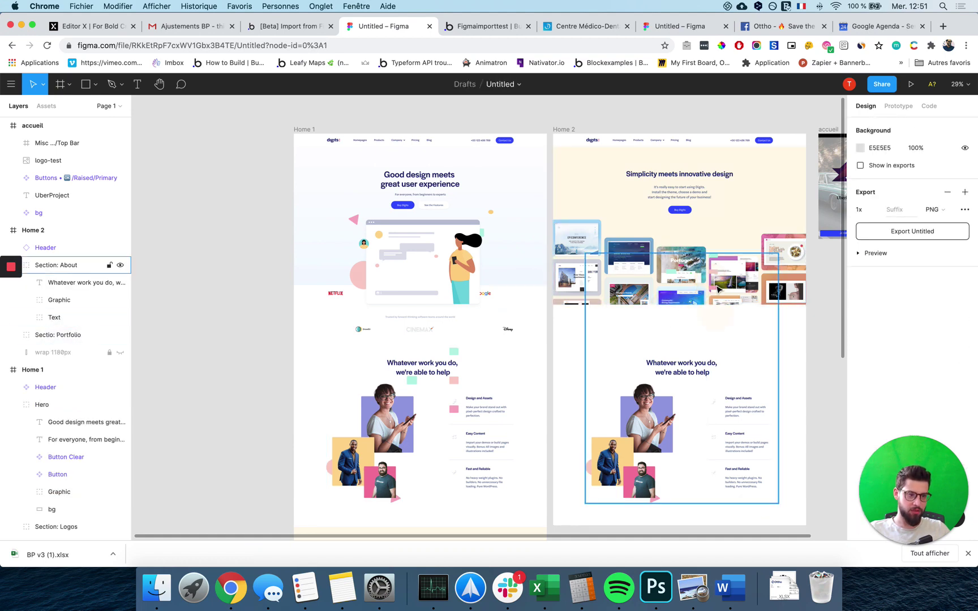
# Step: Try moving the Home 2 frame's Section: About group slightly lower, and undo the move
pyautogui.click(717, 288)
pyautogui.scroll(5, 727, 298)
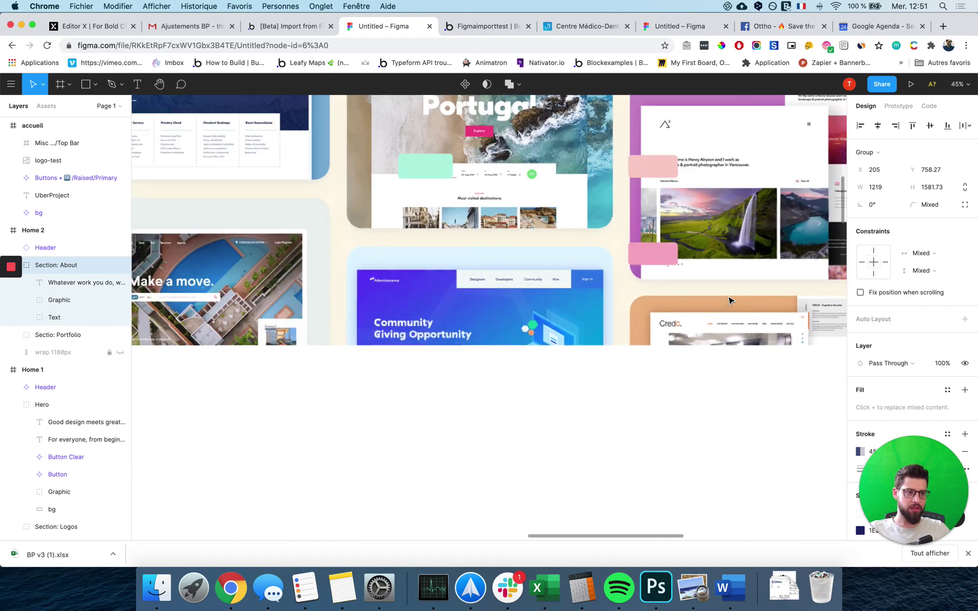
pyautogui.moveTo(645, 407); pyautogui.dragTo(648, 437)
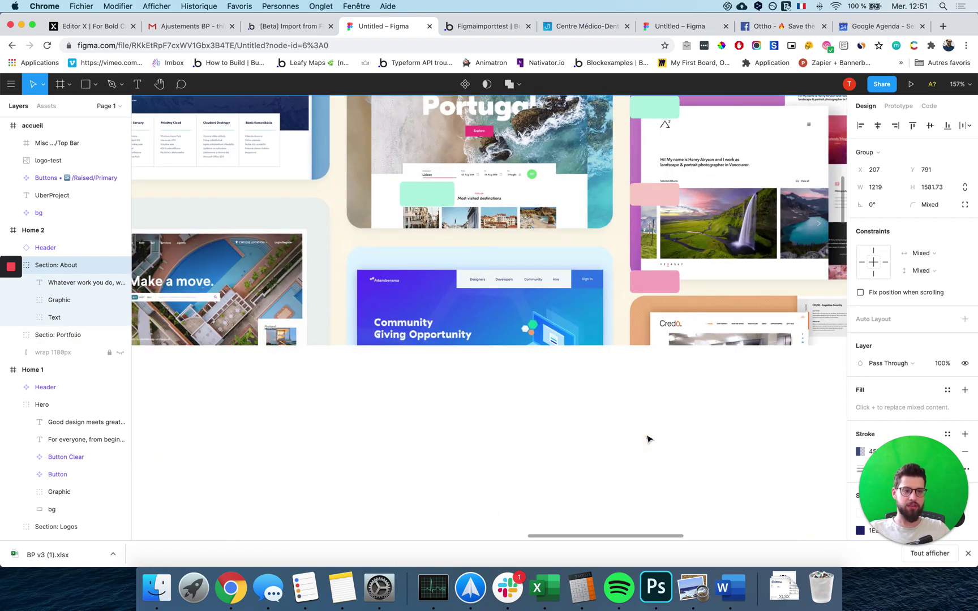
pyautogui.press('super+z')
pyautogui.scroll(-5, 648, 439)
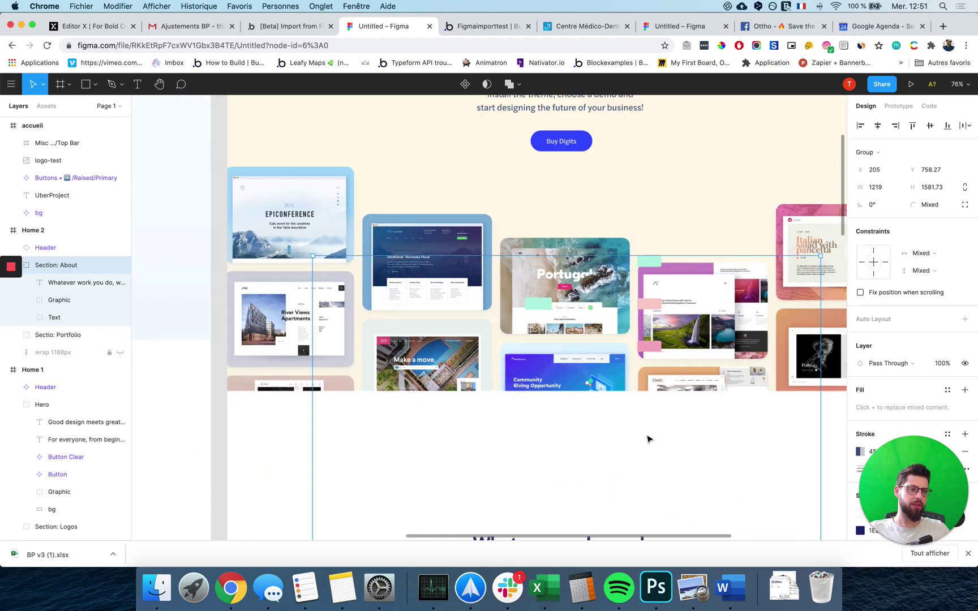
pyautogui.scroll(-5, 648, 439)
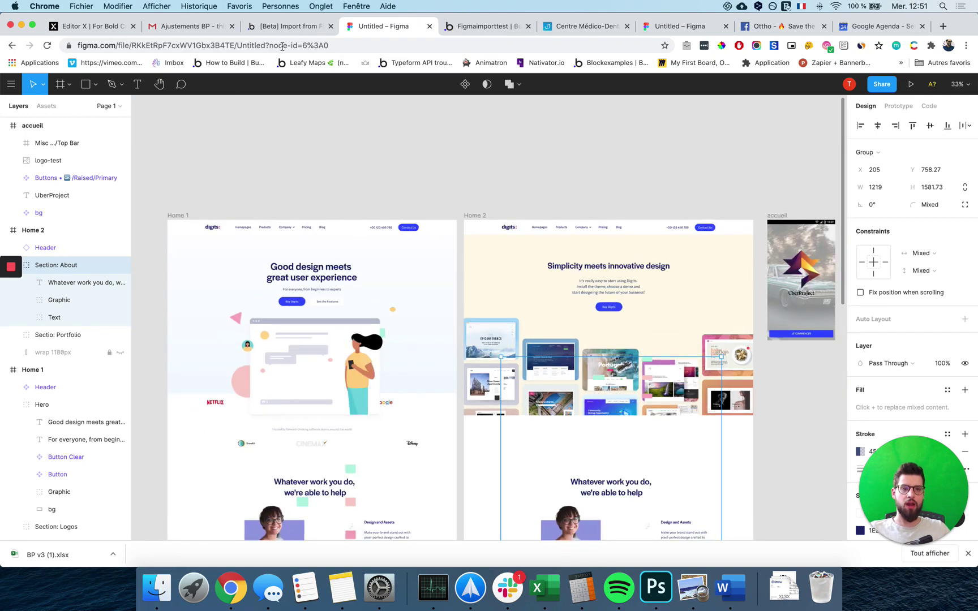
# Step: Review the "How the import works" notes in the Bubble manual, and look over the Figma Home 1 frame down to its testimonials
pyautogui.click(294, 28)
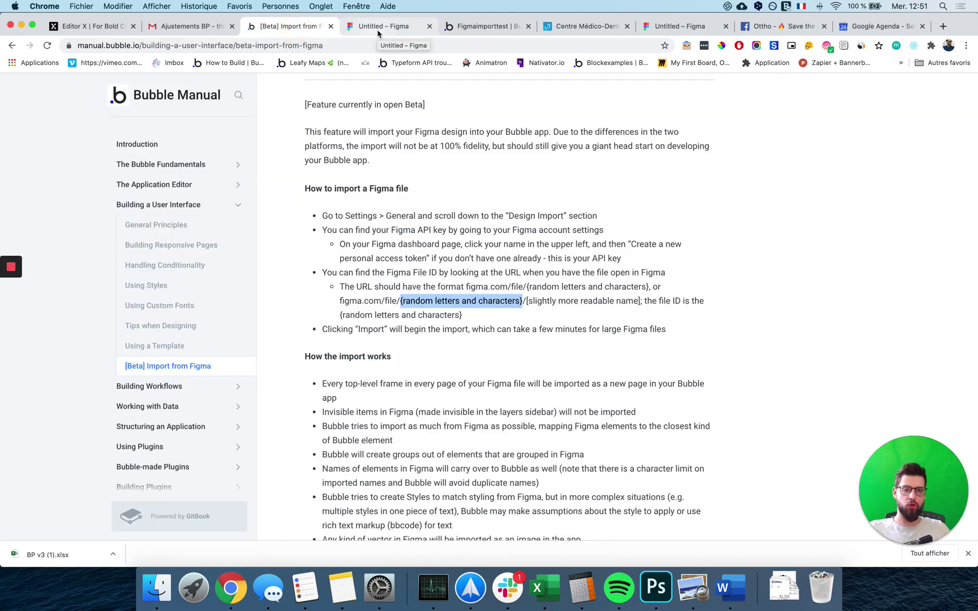
pyautogui.scroll(-5, 412, 257)
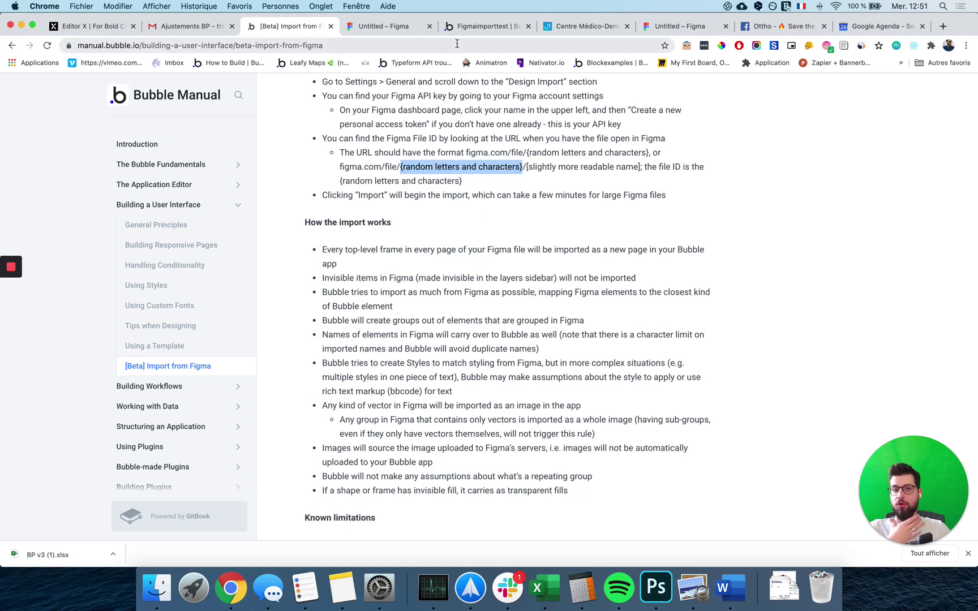
pyautogui.click(392, 29)
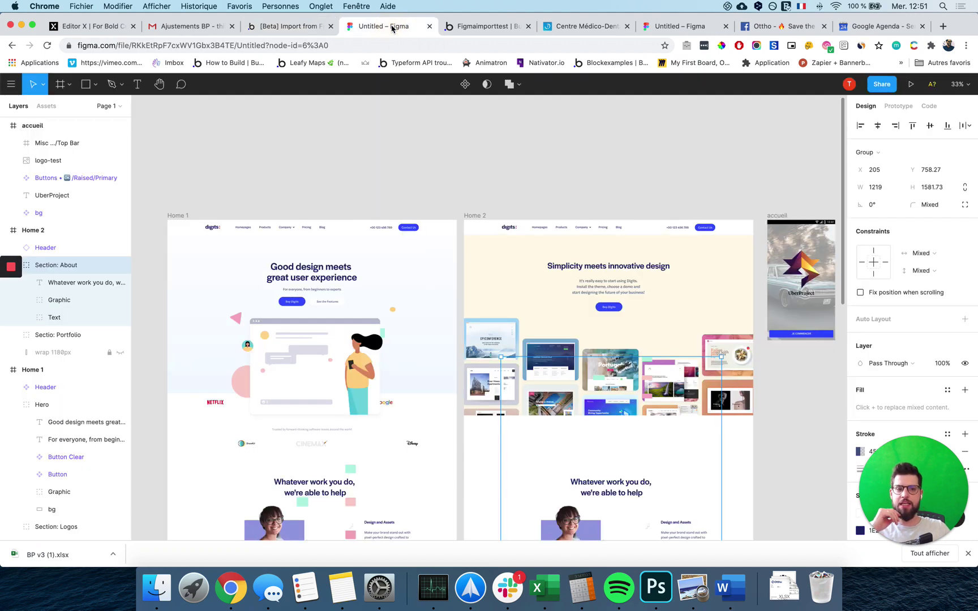
pyautogui.scroll(-5, 414, 228)
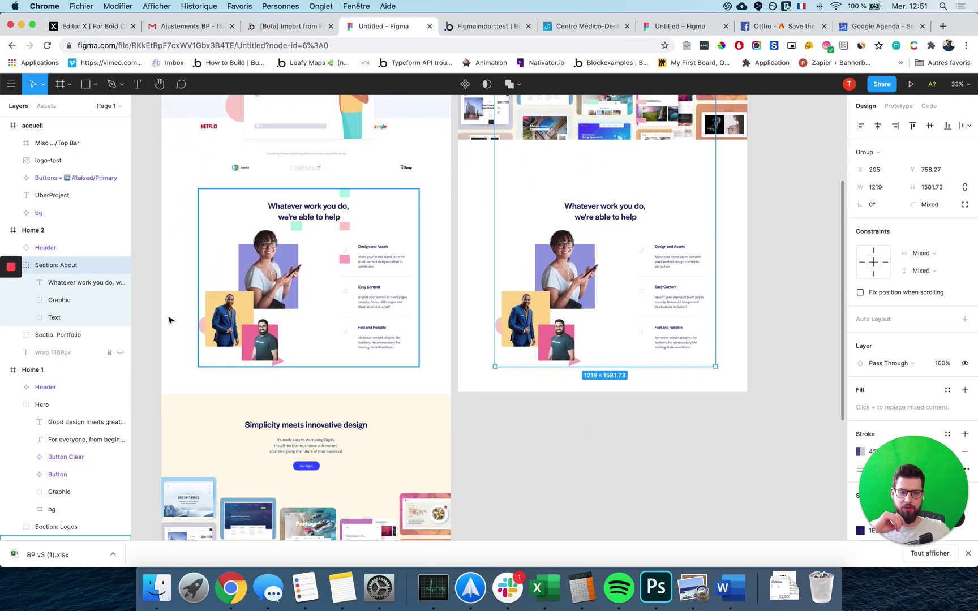
pyautogui.hscroll(-2, 246, 314)
pyautogui.scroll(-10, 246, 313)
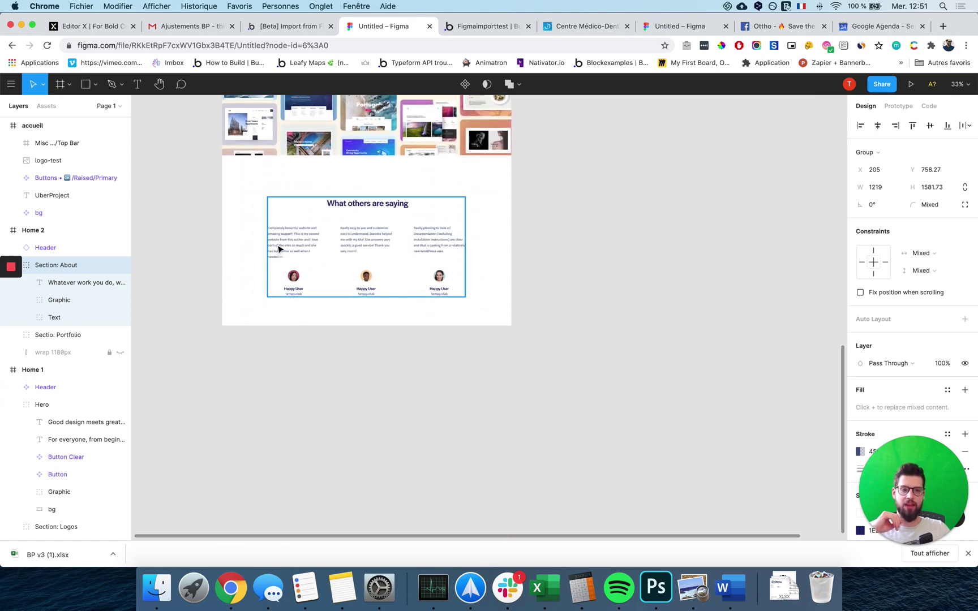
# Step: Switch back to the Bubble editor, check the lower part of home_2, and close the Graphic group's properties
pyautogui.click(482, 27)
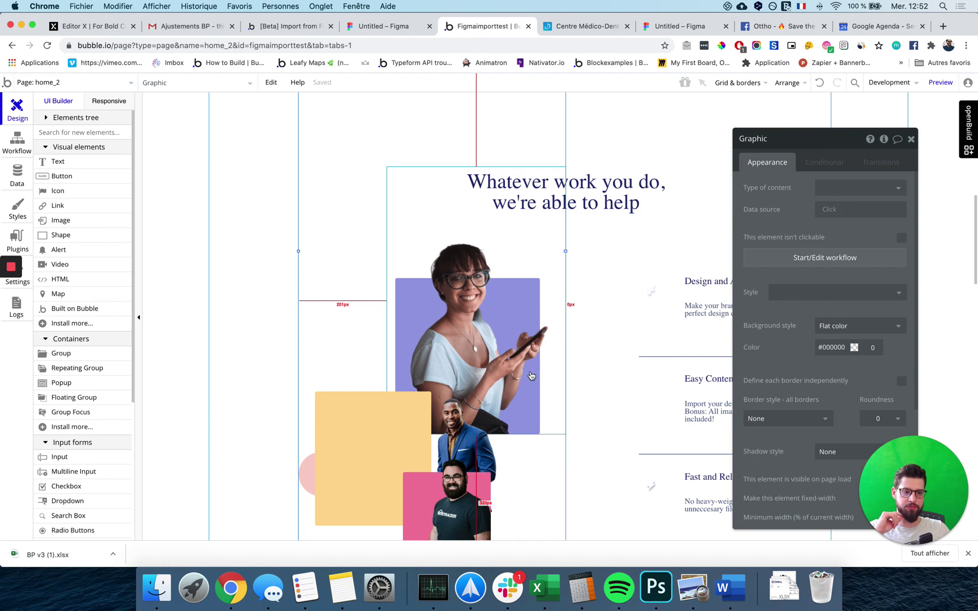
pyautogui.scroll(-10, 620, 422)
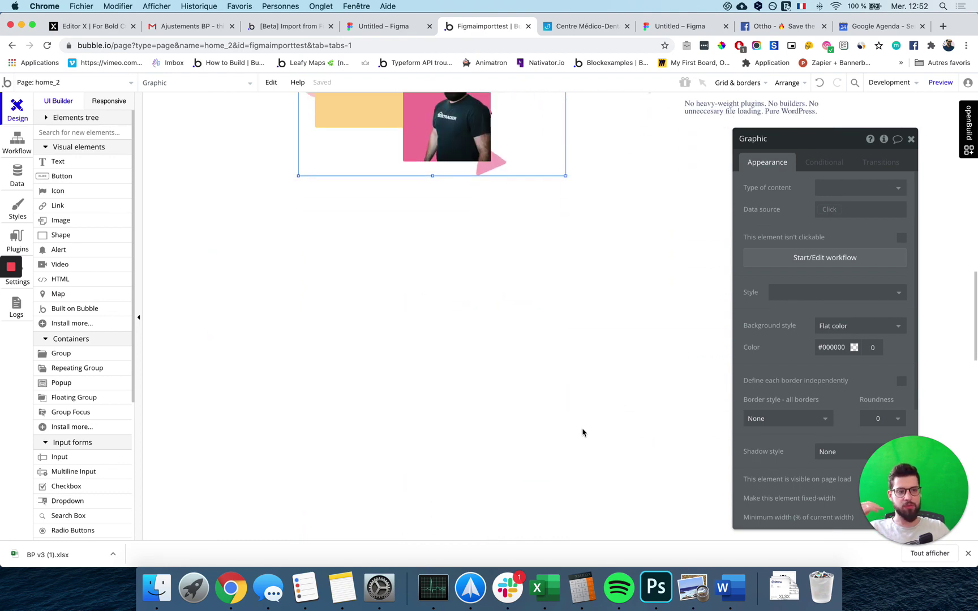
pyautogui.scroll(5, 558, 356)
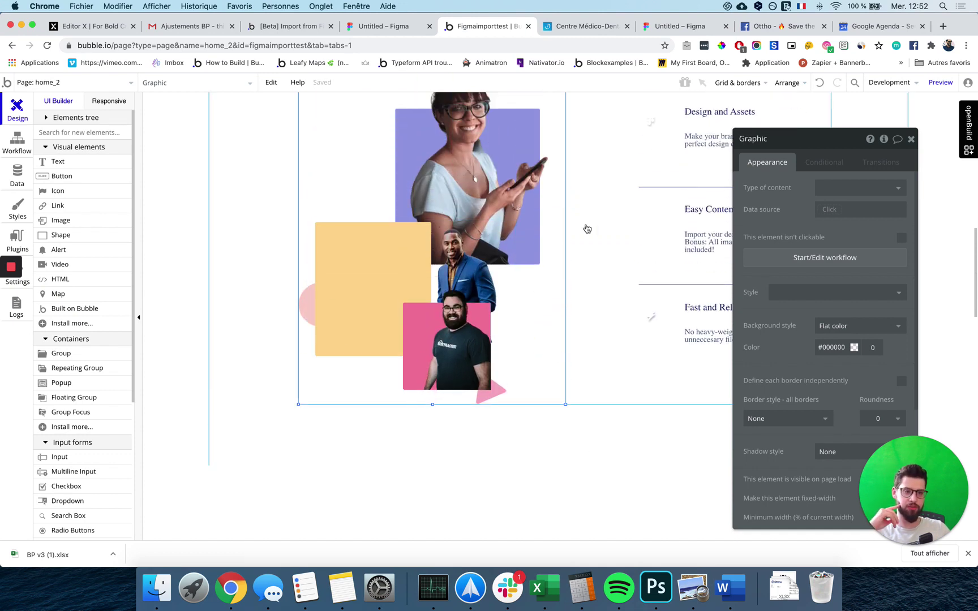
pyautogui.scroll(5, 585, 227)
pyautogui.scroll(-2, 587, 227)
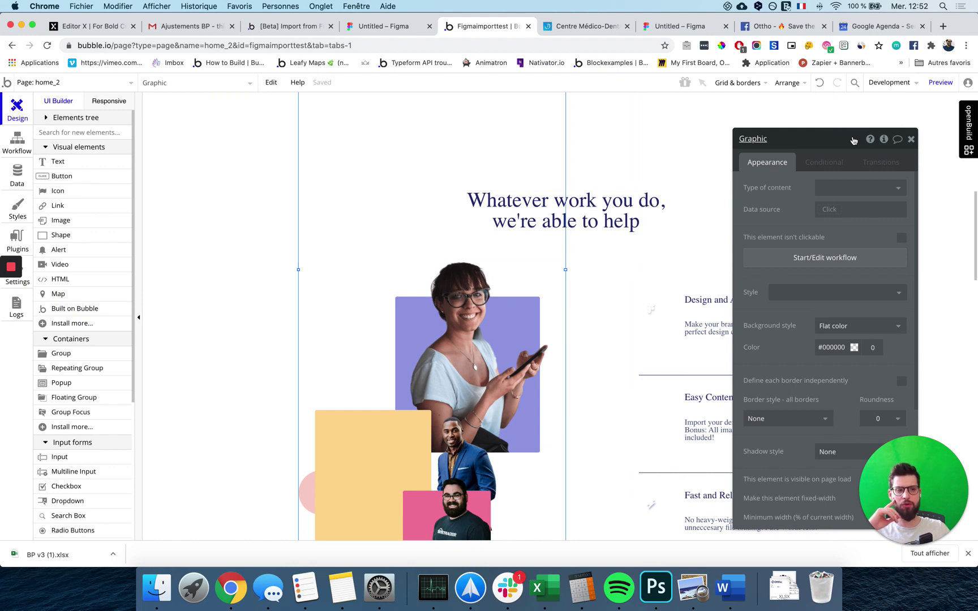
pyautogui.click(911, 139)
pyautogui.click(912, 139)
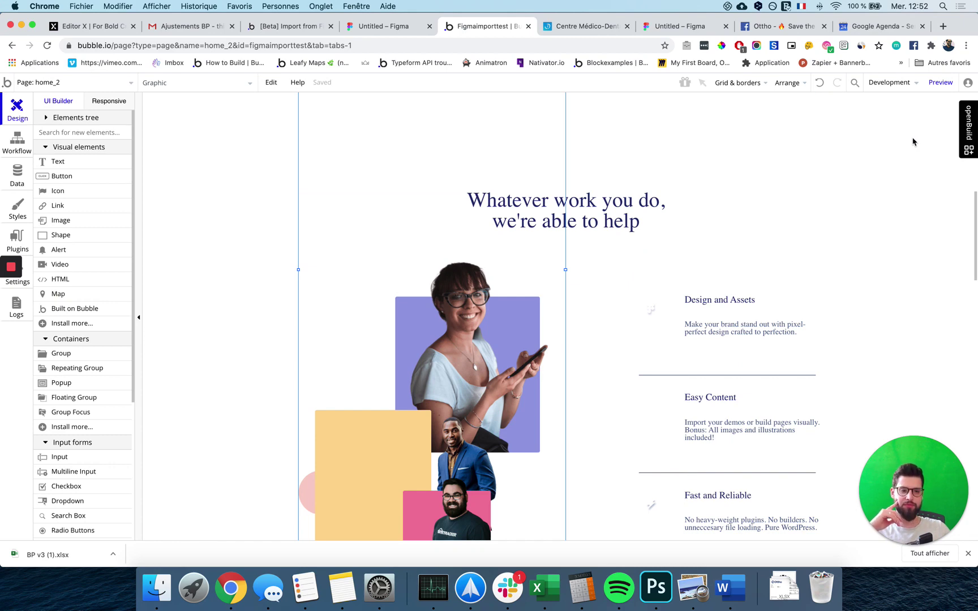
pyautogui.moveTo(16, 272)
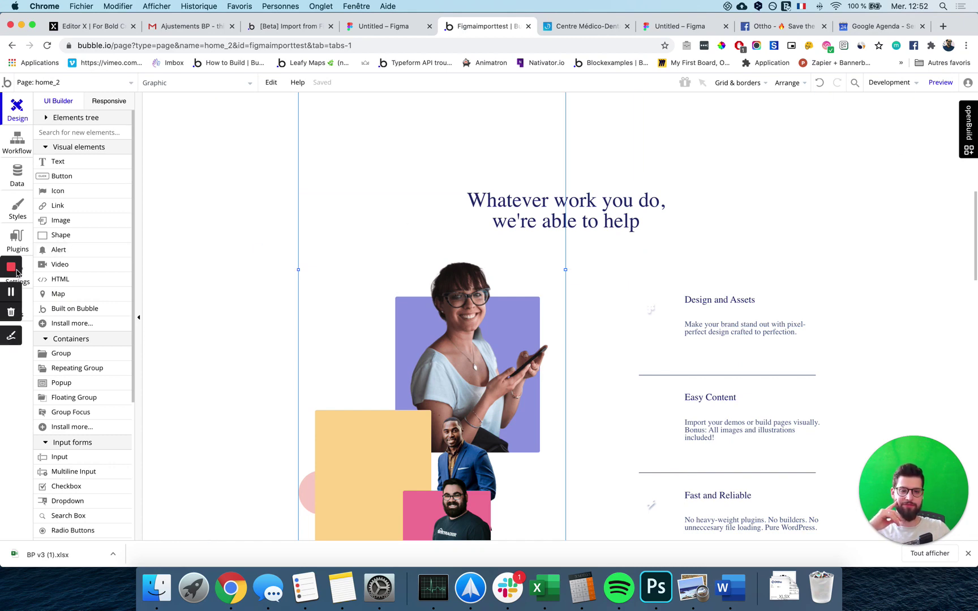